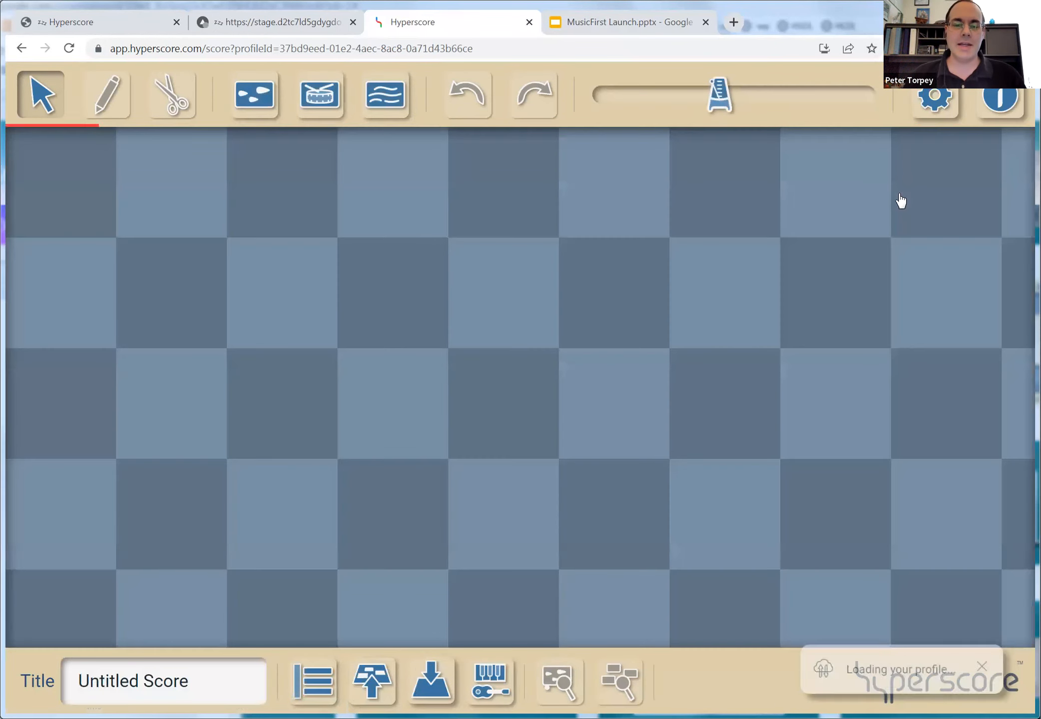
# - Add a new melody window to the empty score
pyautogui.moveTo(409, 347)
pyautogui.mouseDown()
pyautogui.moveTo(471, 340)
pyautogui.moveTo(403, 337)
pyautogui.mouseUp()
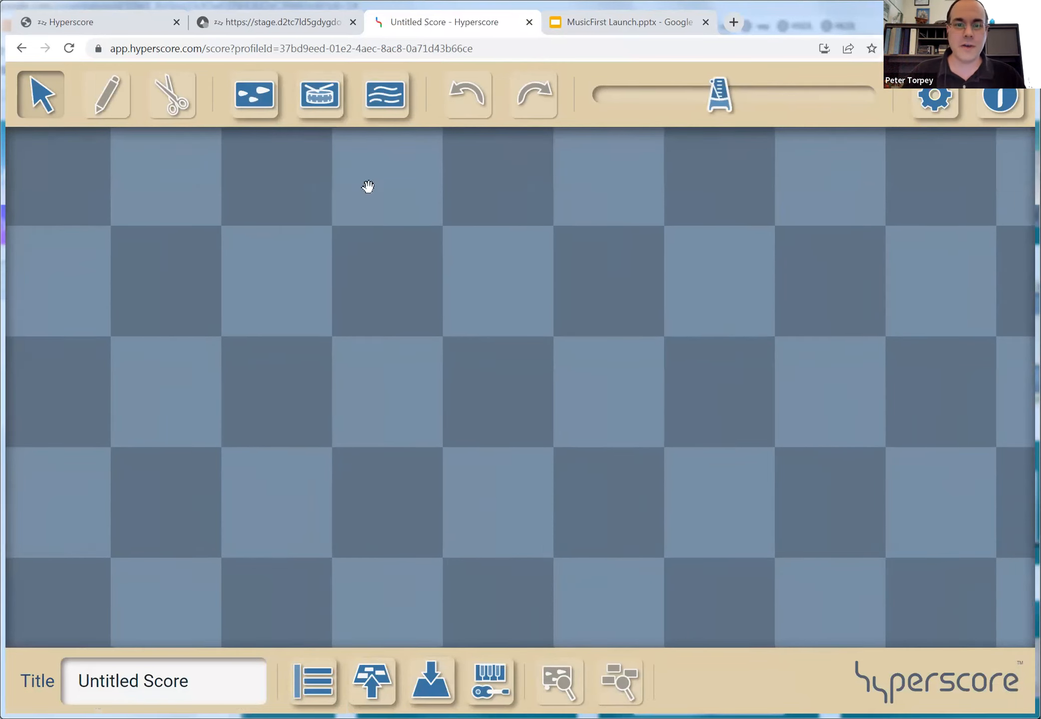
pyautogui.click(254, 117)
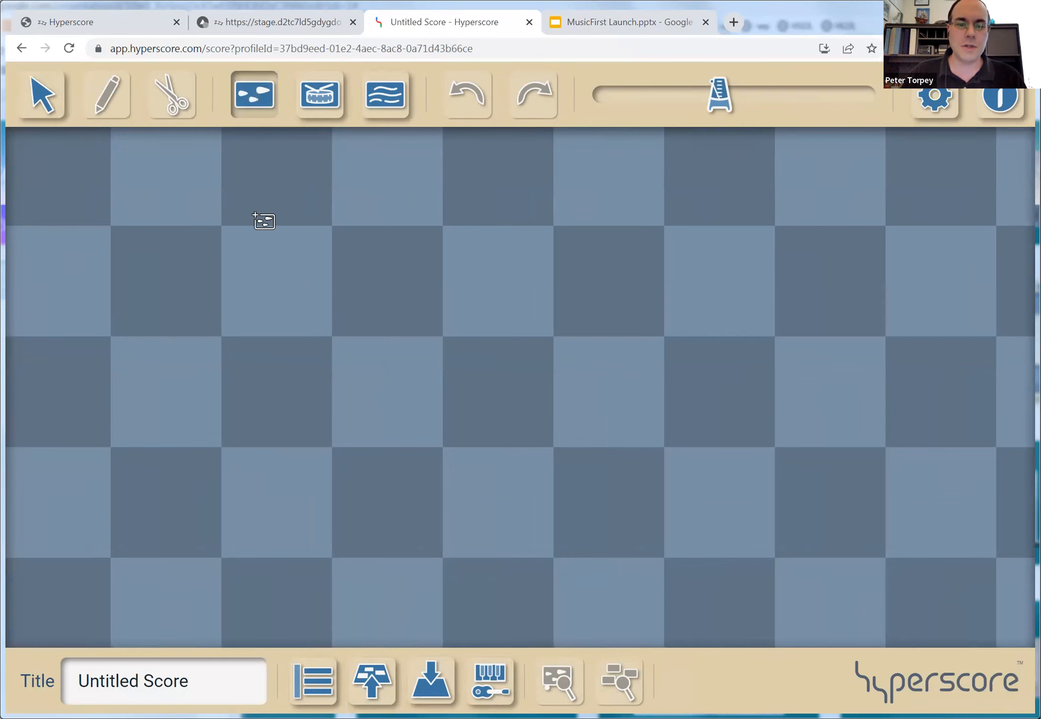
pyautogui.click(251, 209)
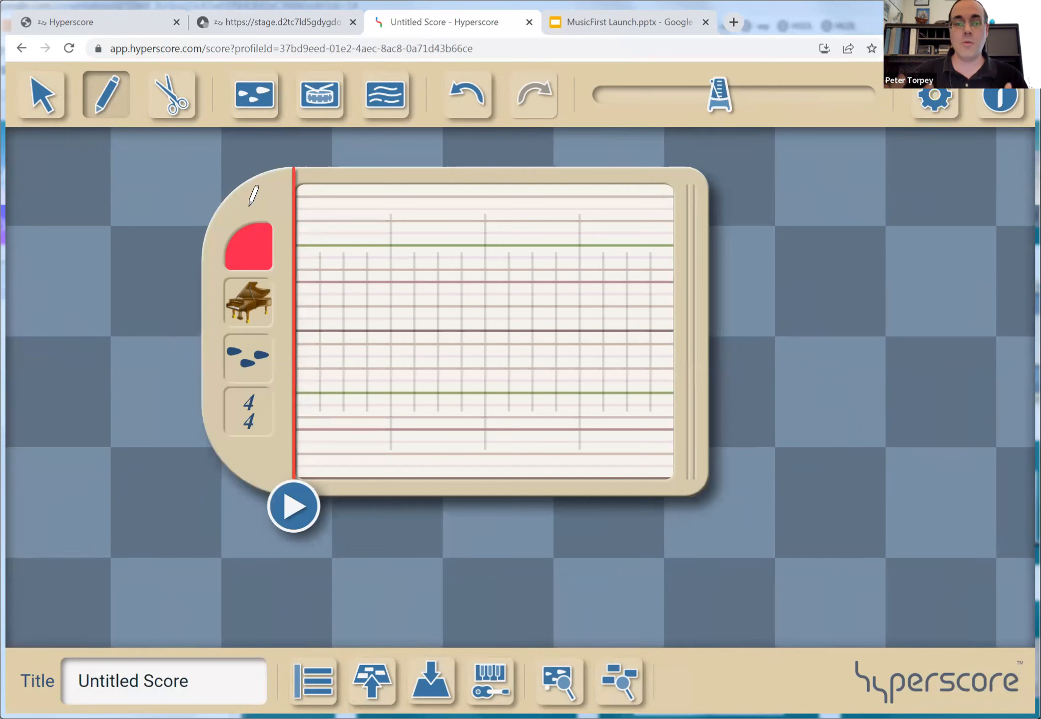
# - Draw a five-note melody in the melody window with two long notes, two short notes and a final long note, and play it
pyautogui.moveTo(789, 301); pyautogui.dragTo(677, 319)
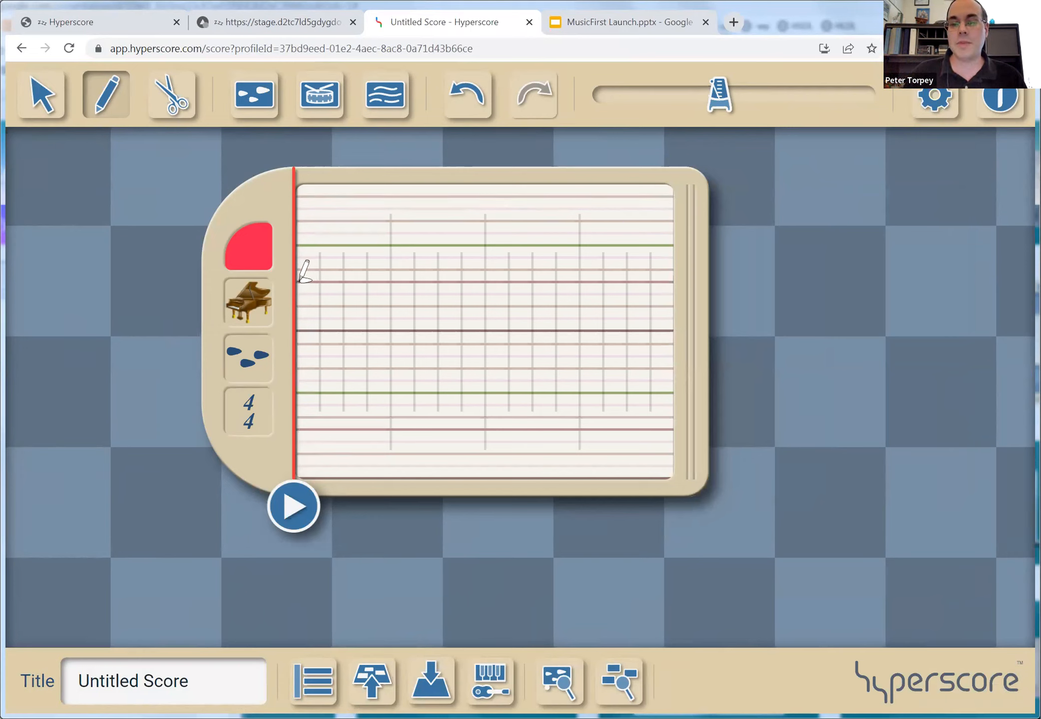
pyautogui.click(300, 281)
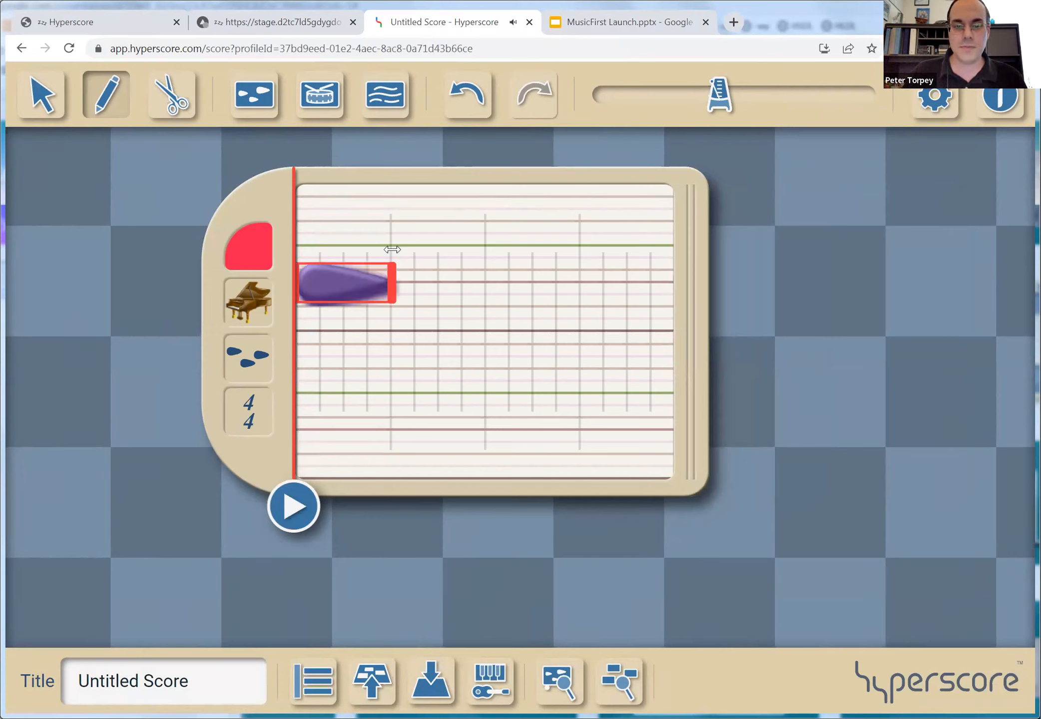
pyautogui.click(392, 246)
pyautogui.click(482, 282)
pyautogui.moveTo(560, 285); pyautogui.dragTo(584, 308)
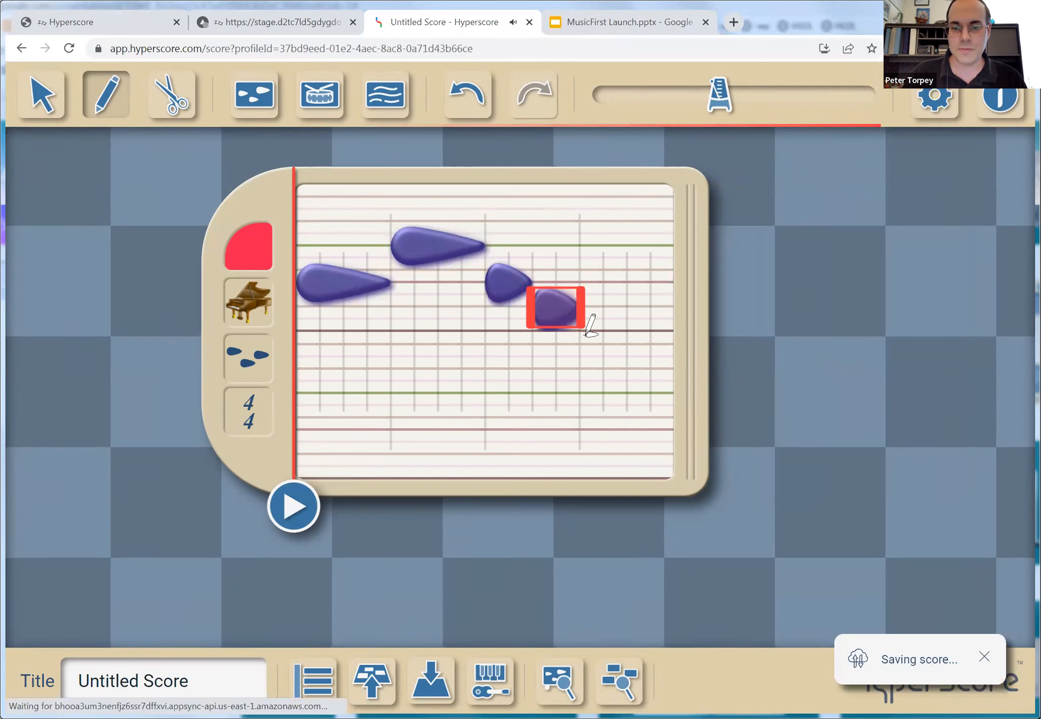
pyautogui.moveTo(664, 328); pyautogui.dragTo(671, 329)
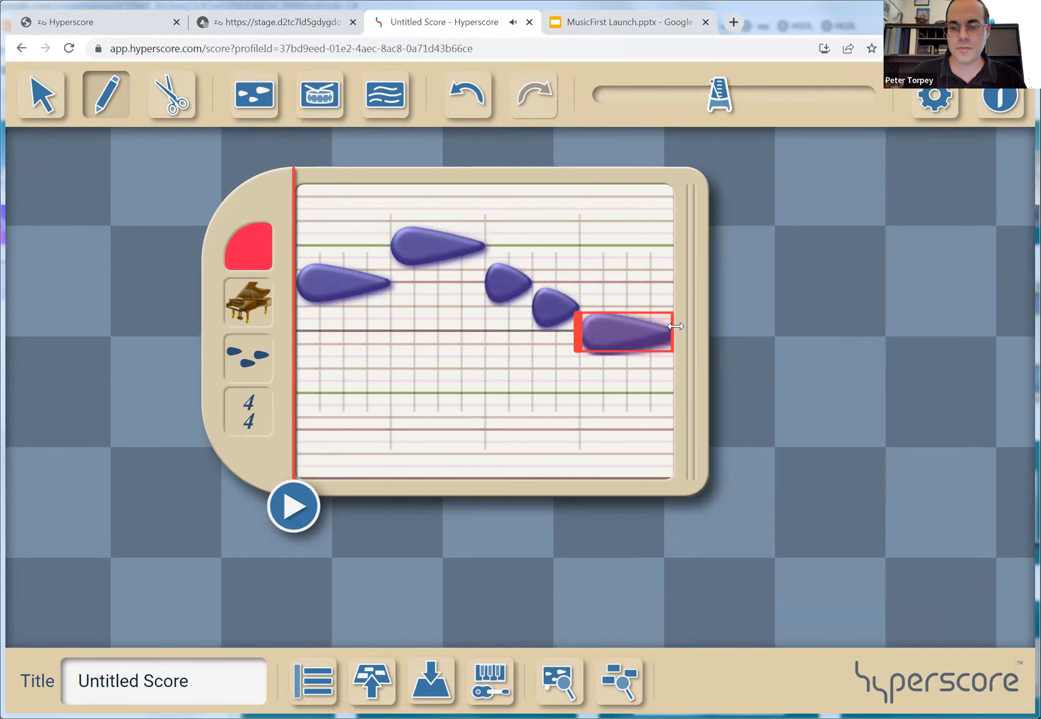
pyautogui.press('space')
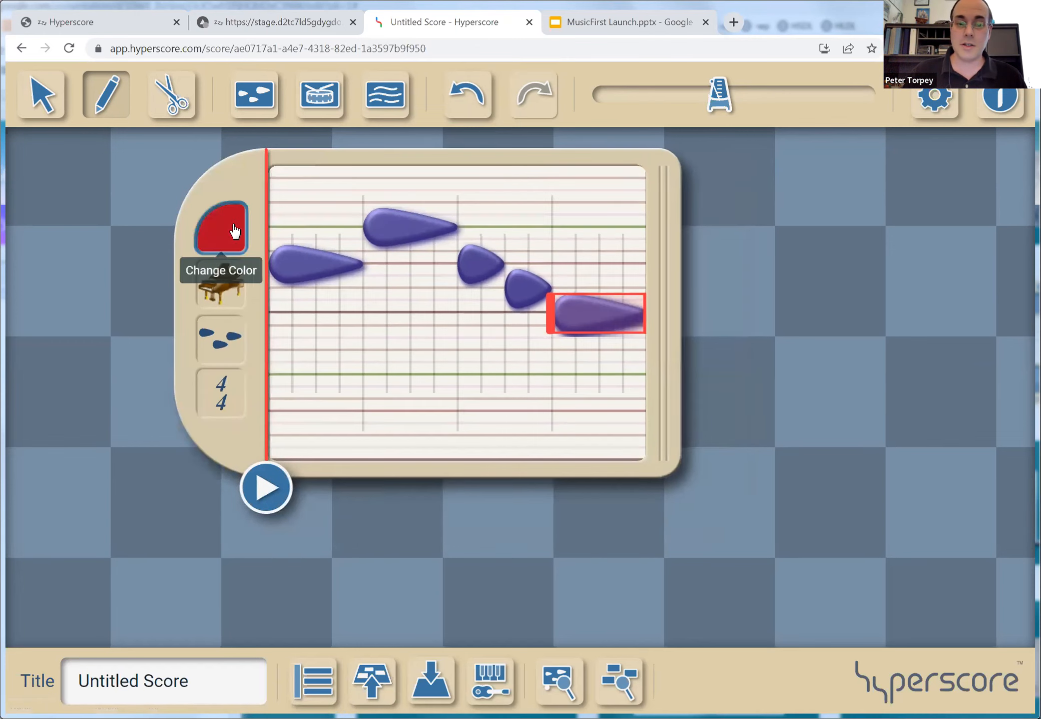
# - Set the melody window's color to purple and place a new sketch window below it
pyautogui.click(199, 219)
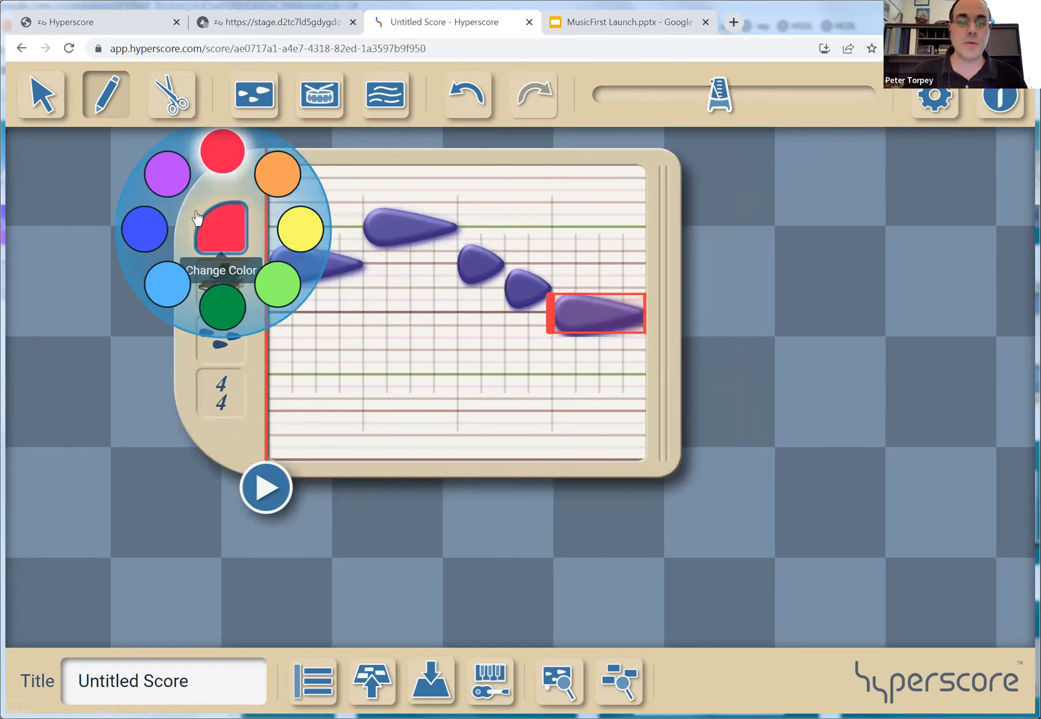
pyautogui.click(163, 188)
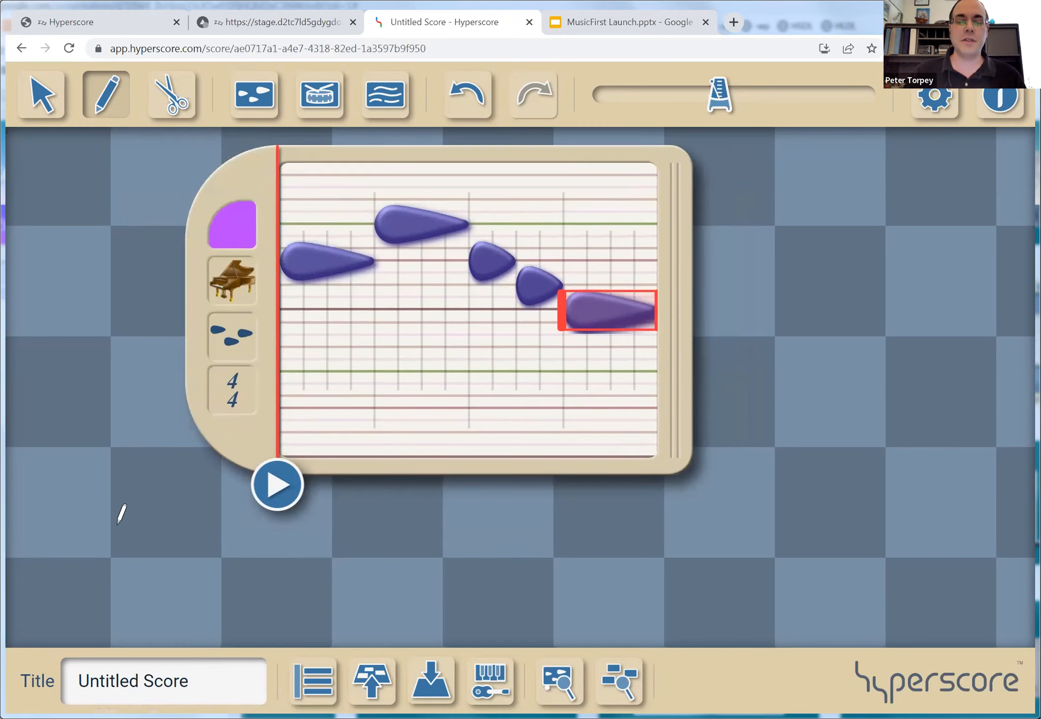
pyautogui.click(385, 95)
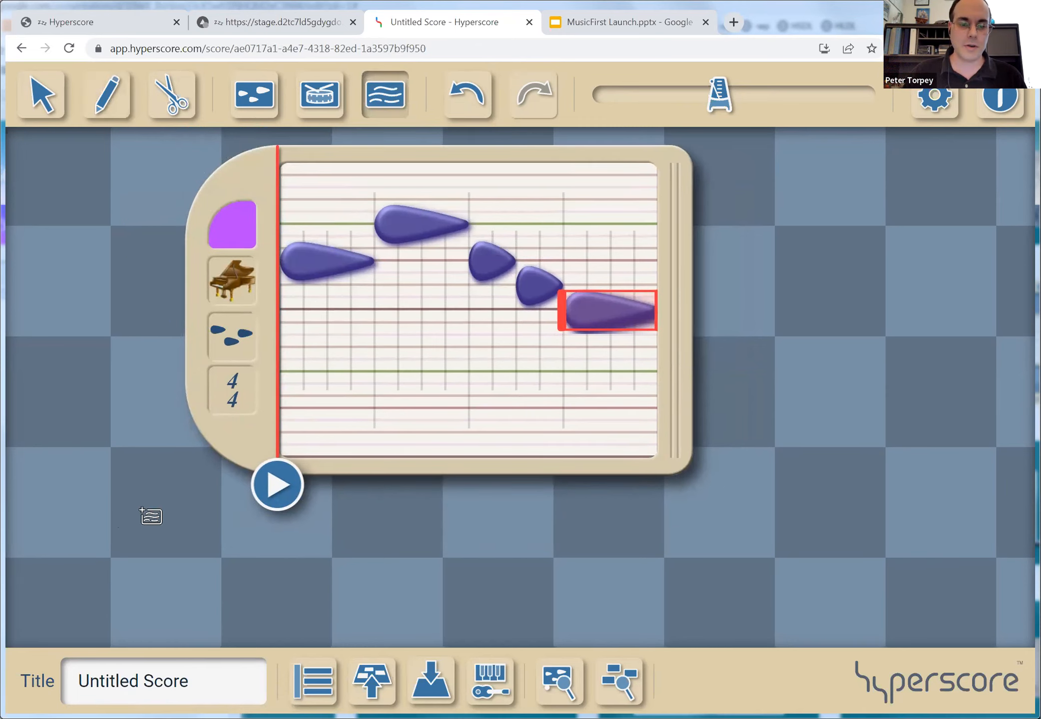
pyautogui.click(87, 519)
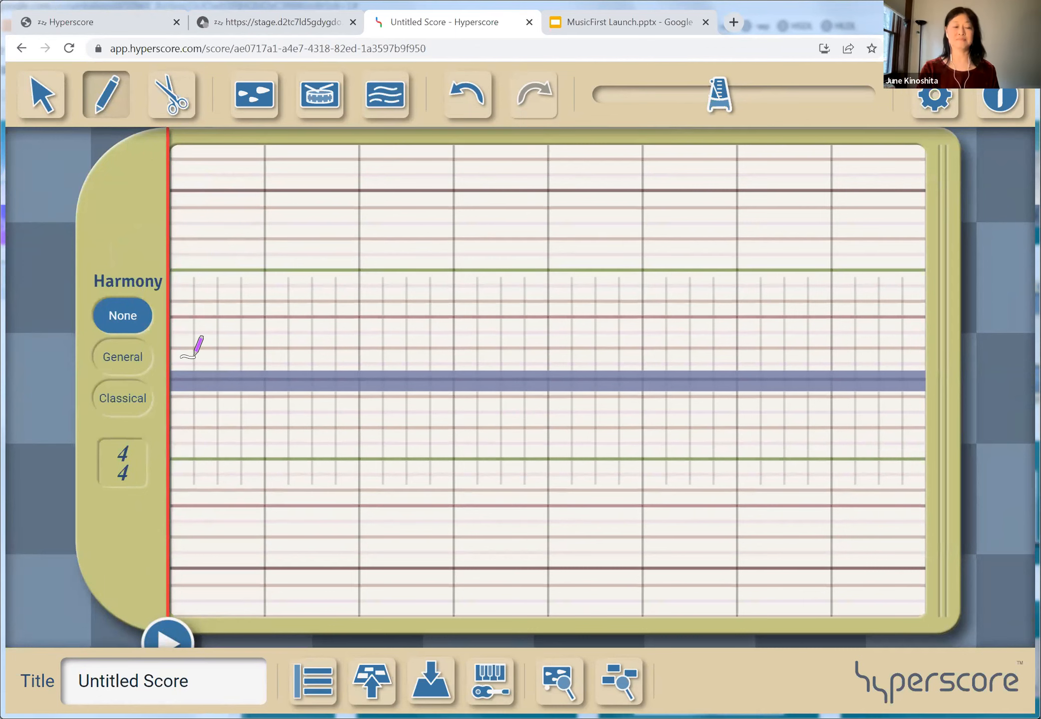
# - Draw a straight purple line along the sketch's central band across almost four measures, and play it
pyautogui.scroll(6, 59, 474)
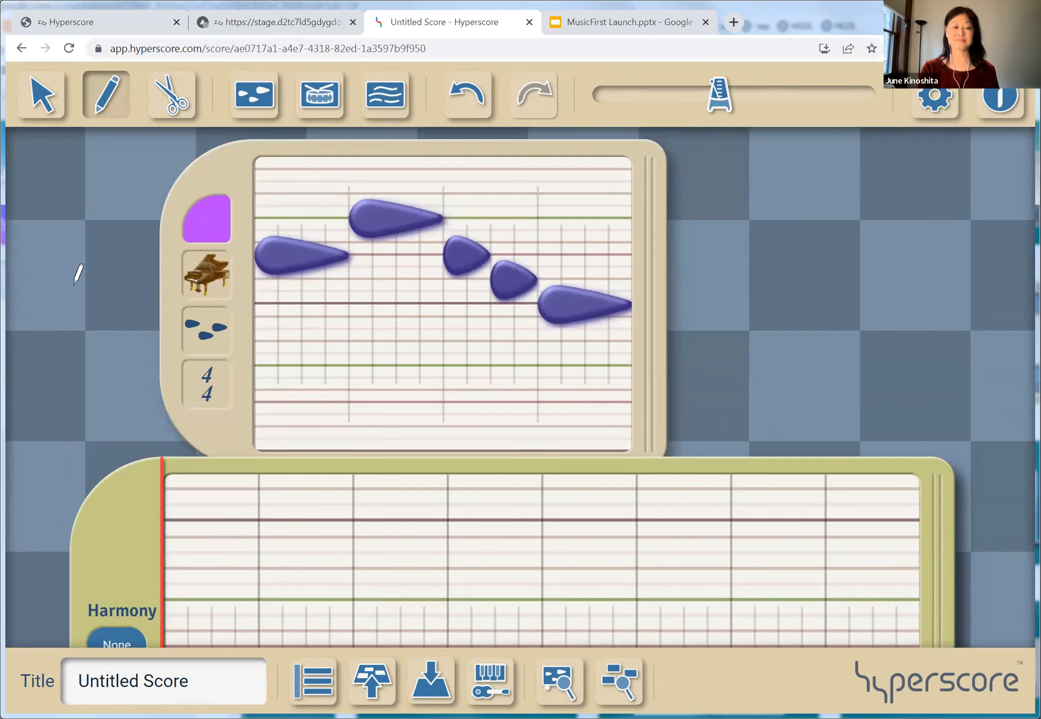
pyautogui.scroll(-6, 71, 202)
pyautogui.moveTo(182, 384); pyautogui.dragTo(527, 391)
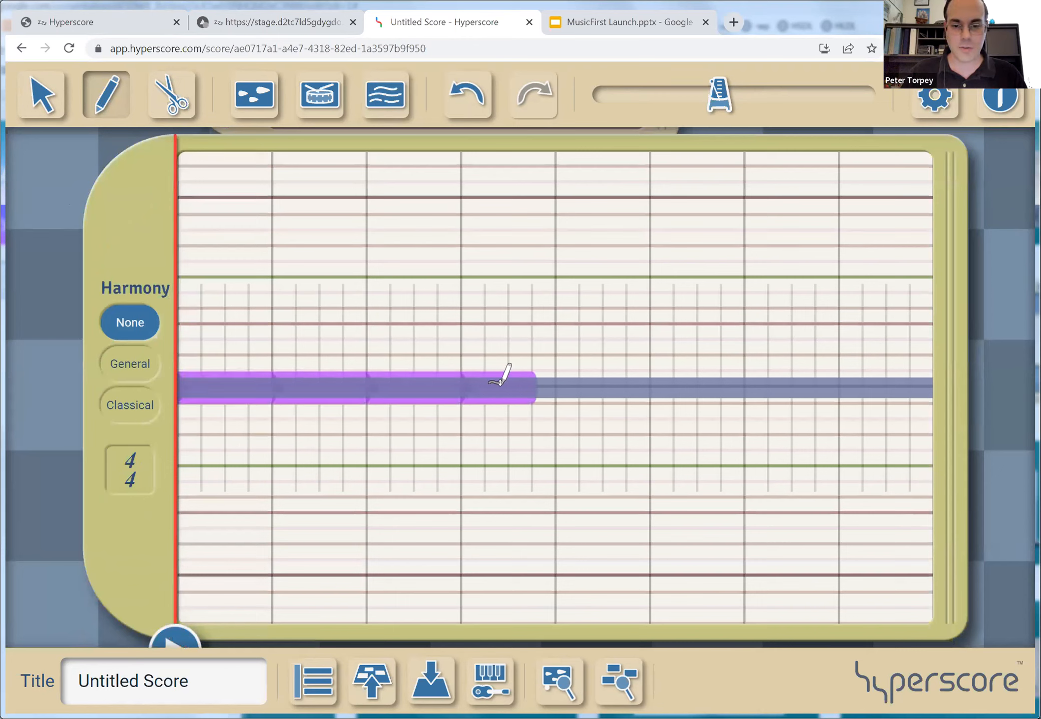
pyautogui.press('space')
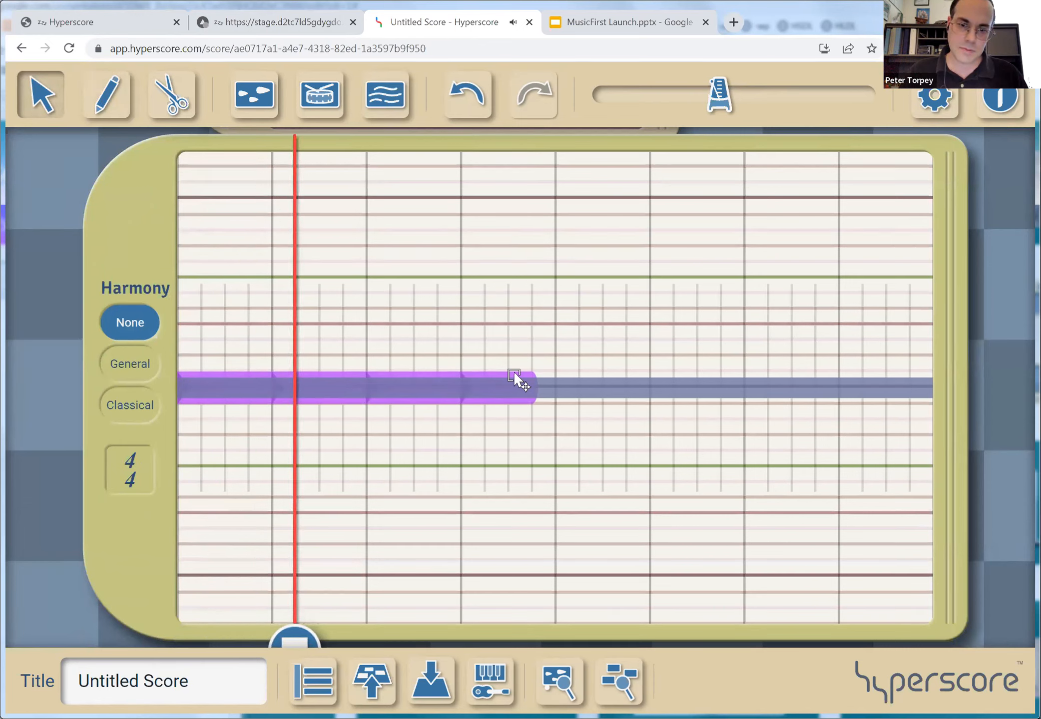
pyautogui.press('space')
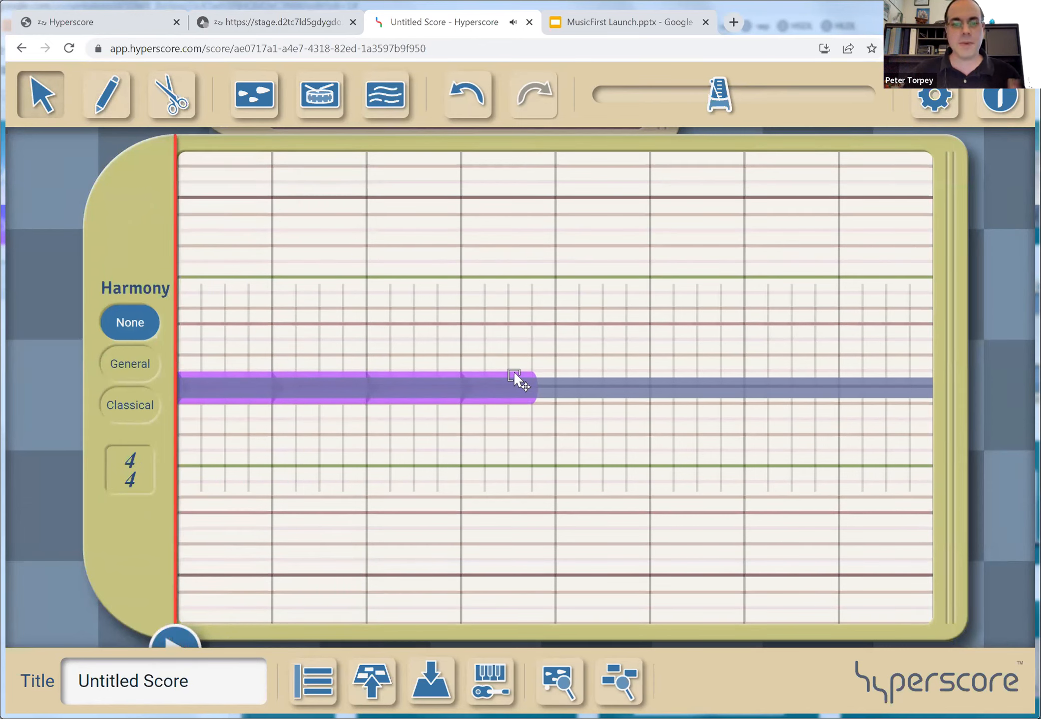
# - Move the purple line high above the central band, play it, try it well below the band, and delete it
pyautogui.click(515, 374)
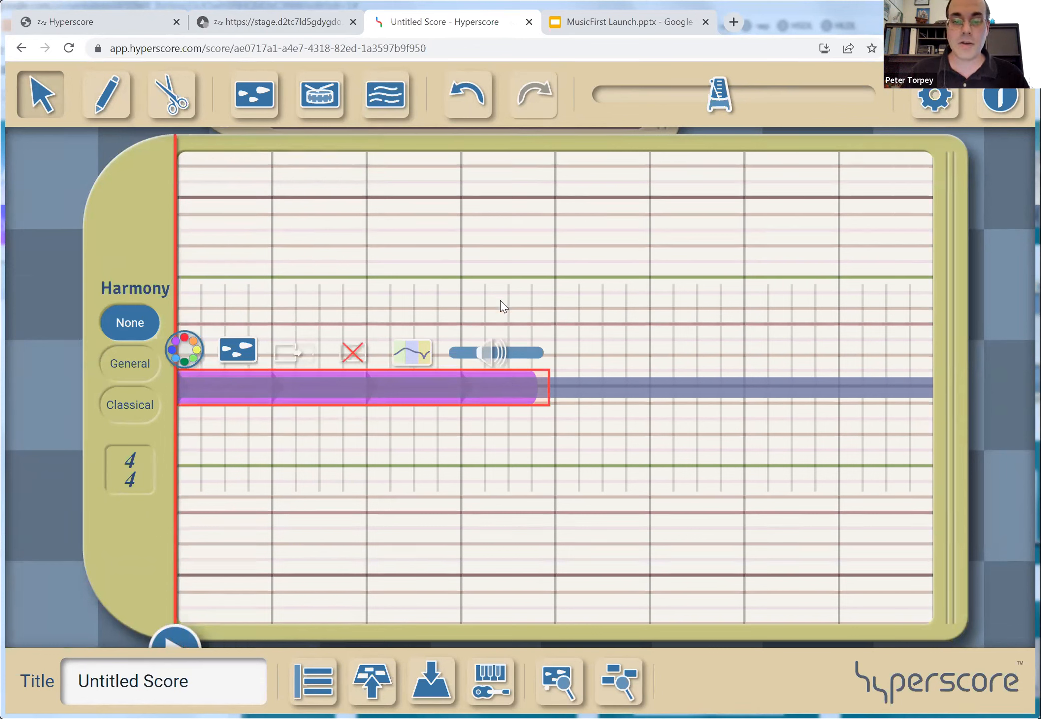
pyautogui.moveTo(505, 397); pyautogui.dragTo(493, 243)
pyautogui.press('space')
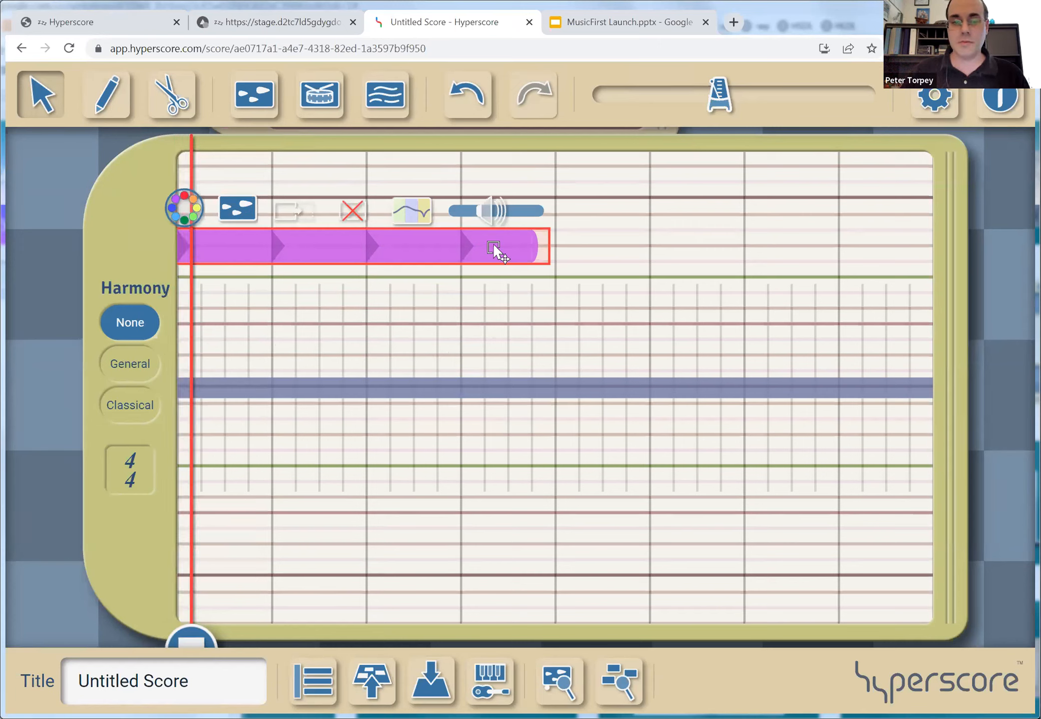
pyautogui.moveTo(493, 243); pyautogui.dragTo(510, 520)
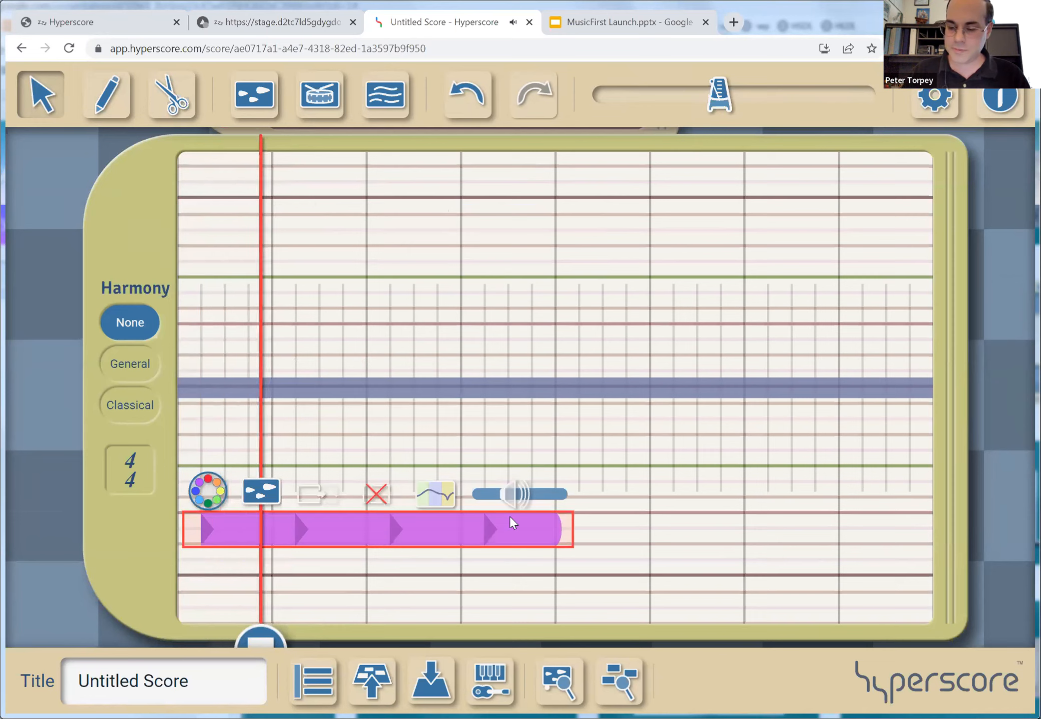
pyautogui.press('space')
pyautogui.press('Delete')
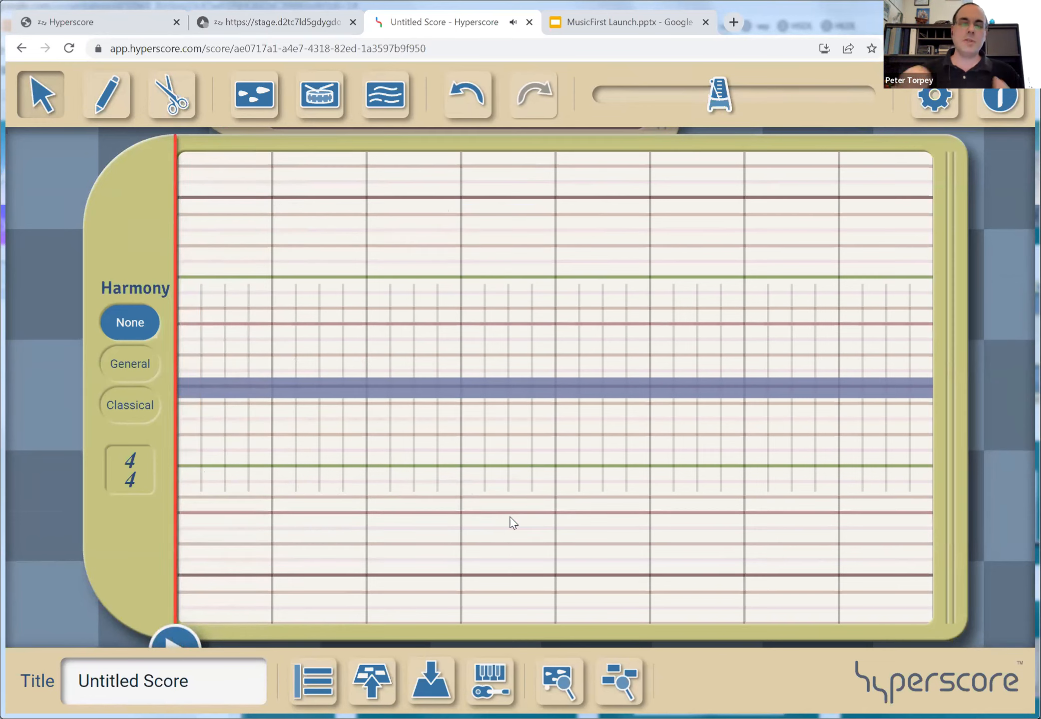
# - Draw a purple curve that starts above the sketch's central band, dips well below it and rises back above it, and play it
pyautogui.press('p')
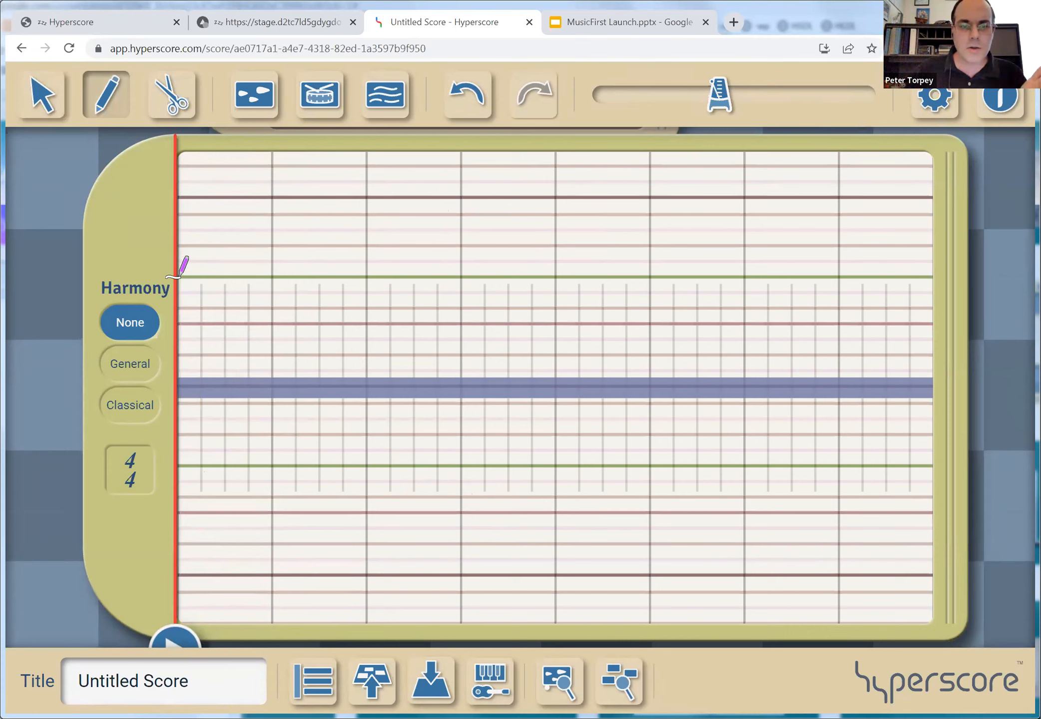
pyautogui.moveTo(180, 274)
pyautogui.mouseDown()
pyautogui.moveTo(367, 306)
pyautogui.moveTo(471, 464)
pyautogui.moveTo(513, 483)
pyautogui.moveTo(621, 454)
pyautogui.moveTo(690, 378)
pyautogui.moveTo(738, 343)
pyautogui.moveTo(778, 339)
pyautogui.mouseUp()
pyautogui.press('space')
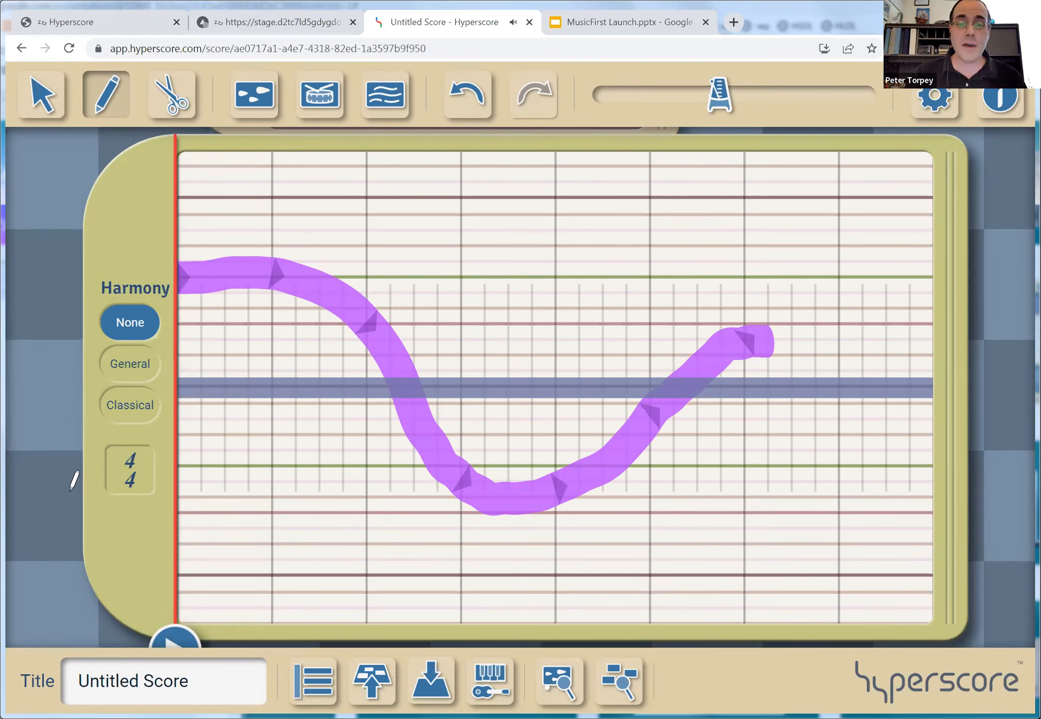
# - Draw a second purple curve starting one measure in below the central band, climbing to the sketch's upper edge and falling slightly at its end
pyautogui.moveTo(39, 187); pyautogui.dragTo(62, 534)
pyautogui.moveTo(62, 478)
pyautogui.mouseDown()
pyautogui.moveTo(37, 179)
pyautogui.moveTo(85, 152)
pyautogui.mouseUp()
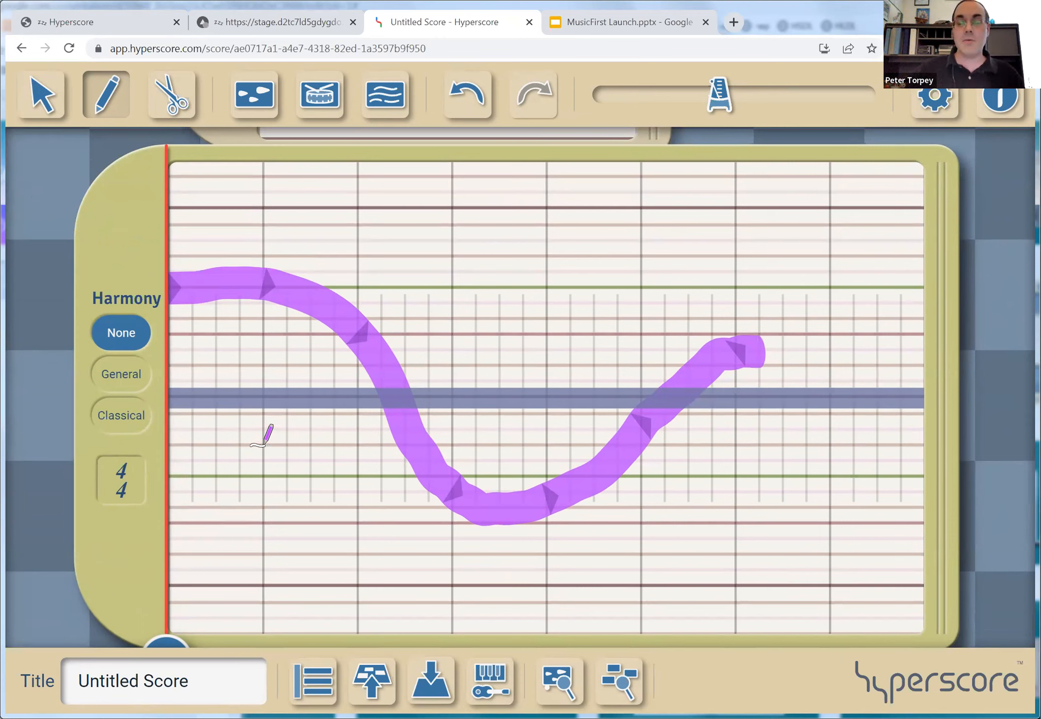
pyautogui.moveTo(260, 444)
pyautogui.mouseDown()
pyautogui.moveTo(455, 407)
pyautogui.moveTo(502, 345)
pyautogui.moveTo(546, 239)
pyautogui.mouseUp()
pyautogui.moveTo(586, 199)
pyautogui.mouseDown()
pyautogui.moveTo(655, 162)
pyautogui.moveTo(715, 172)
pyautogui.moveTo(754, 231)
pyautogui.mouseUp()
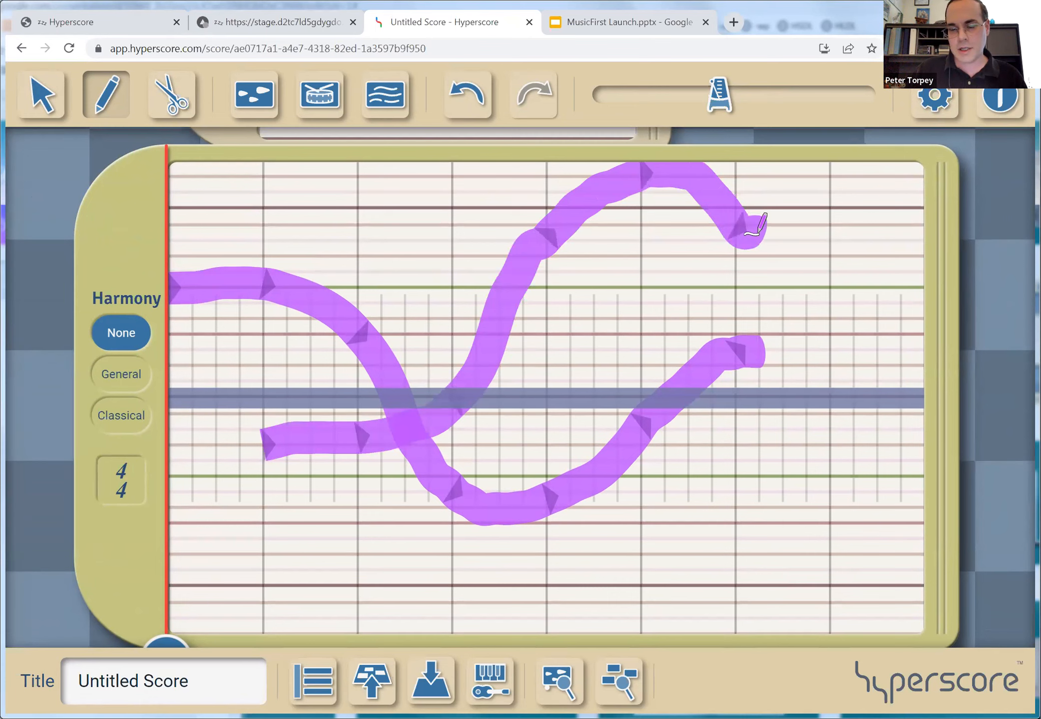
# - Add a second melody window beside the first one and widen it to about twice its initial length
pyautogui.moveTo(976, 211); pyautogui.dragTo(624, 498)
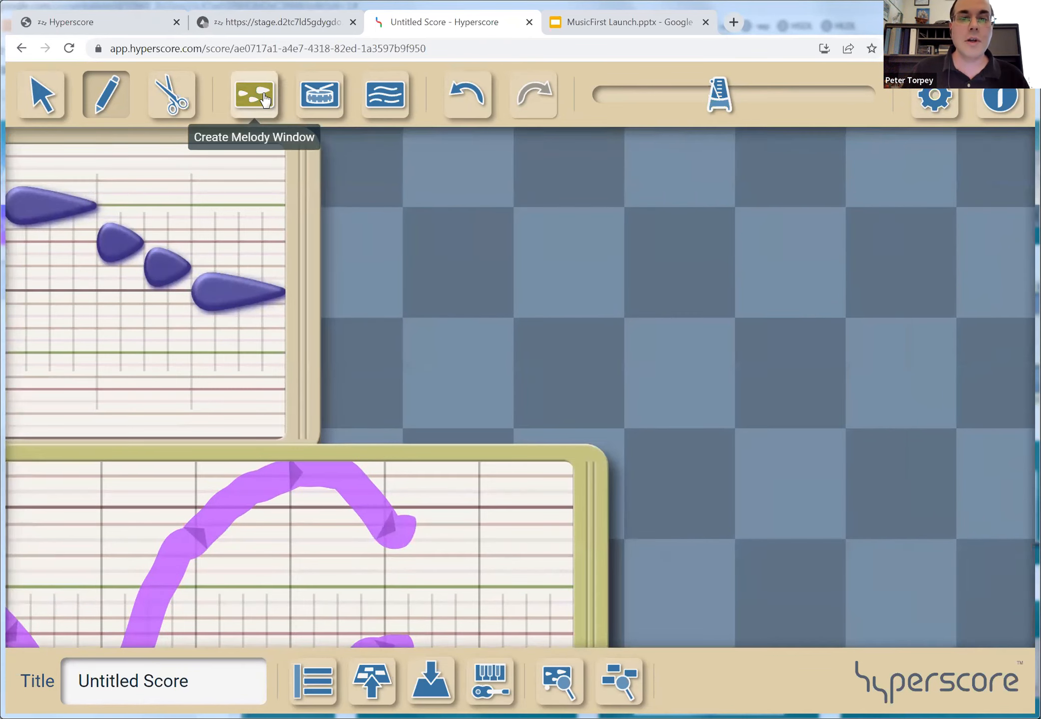
pyautogui.click(265, 99)
pyautogui.click(368, 197)
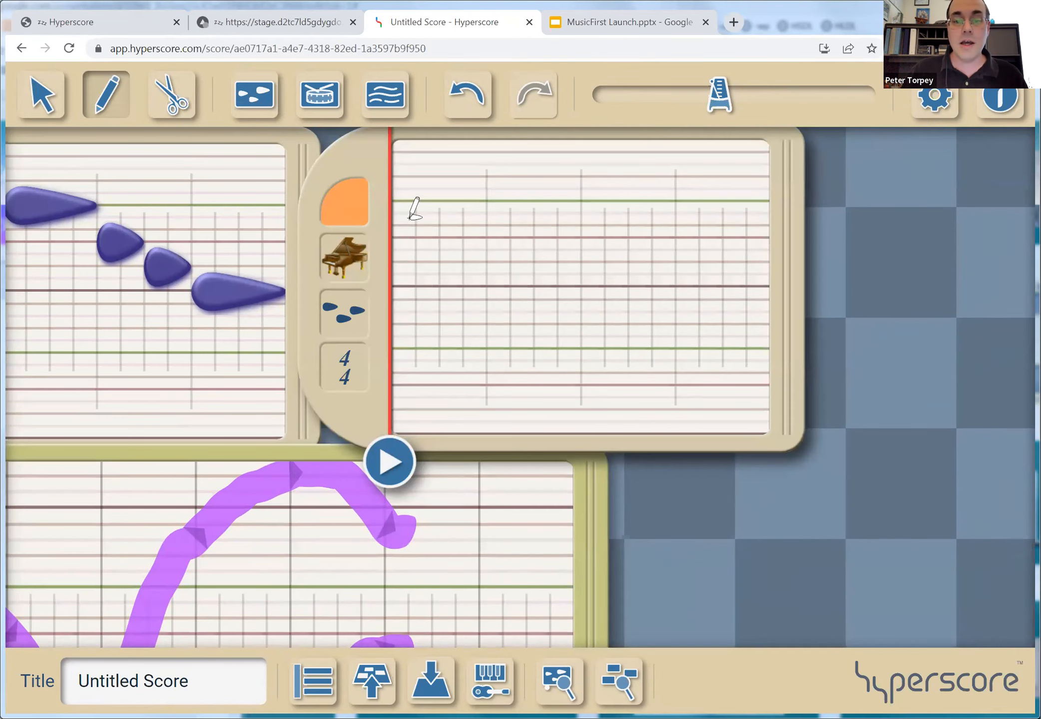
pyautogui.moveTo(798, 325); pyautogui.dragTo(979, 391)
pyautogui.moveTo(913, 496); pyautogui.dragTo(684, 544)
pyautogui.moveTo(755, 431)
pyautogui.mouseDown()
pyautogui.moveTo(979, 431)
pyautogui.moveTo(902, 432)
pyautogui.mouseUp()
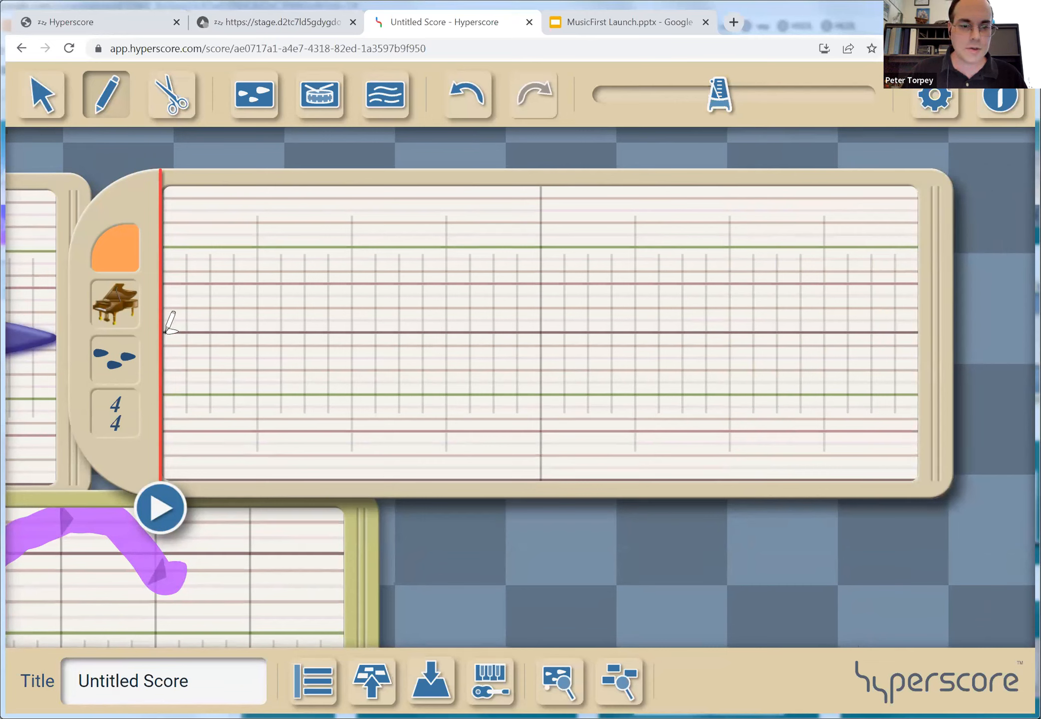
# - Draw four equally long notes in the orange melody window, spaced end to end at different pitches across its full length
pyautogui.moveTo(166, 331); pyautogui.dragTo(256, 336)
pyautogui.moveTo(357, 337)
pyautogui.mouseDown()
pyautogui.moveTo(376, 337)
pyautogui.moveTo(353, 336)
pyautogui.mouseUp()
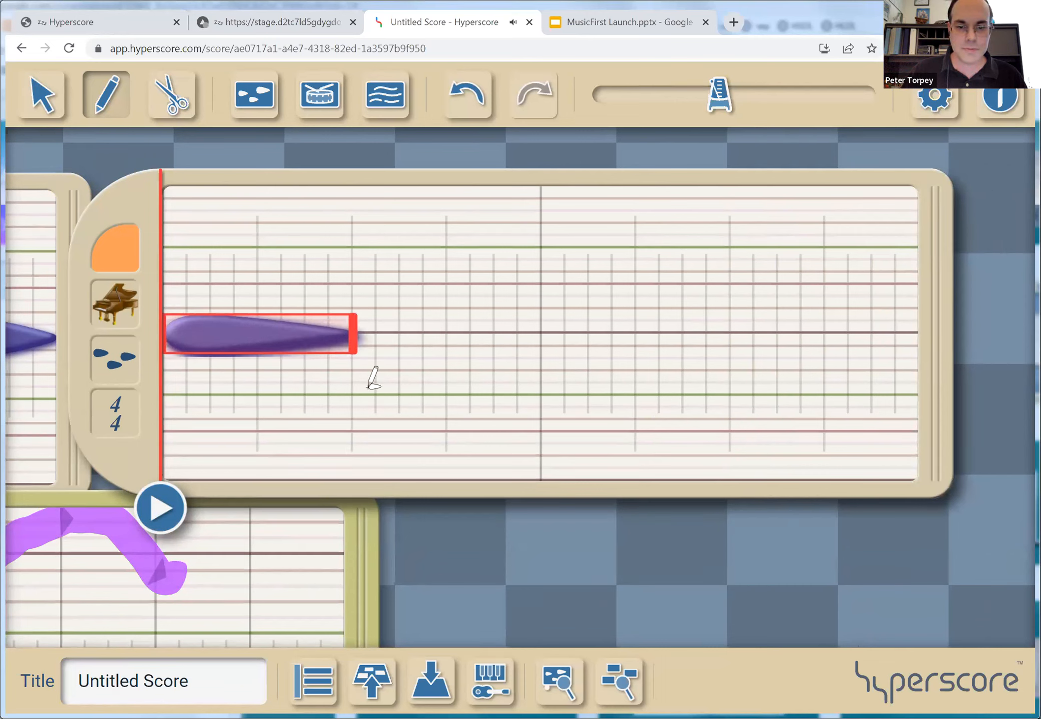
pyautogui.moveTo(349, 395); pyautogui.dragTo(510, 382)
pyautogui.click(543, 350)
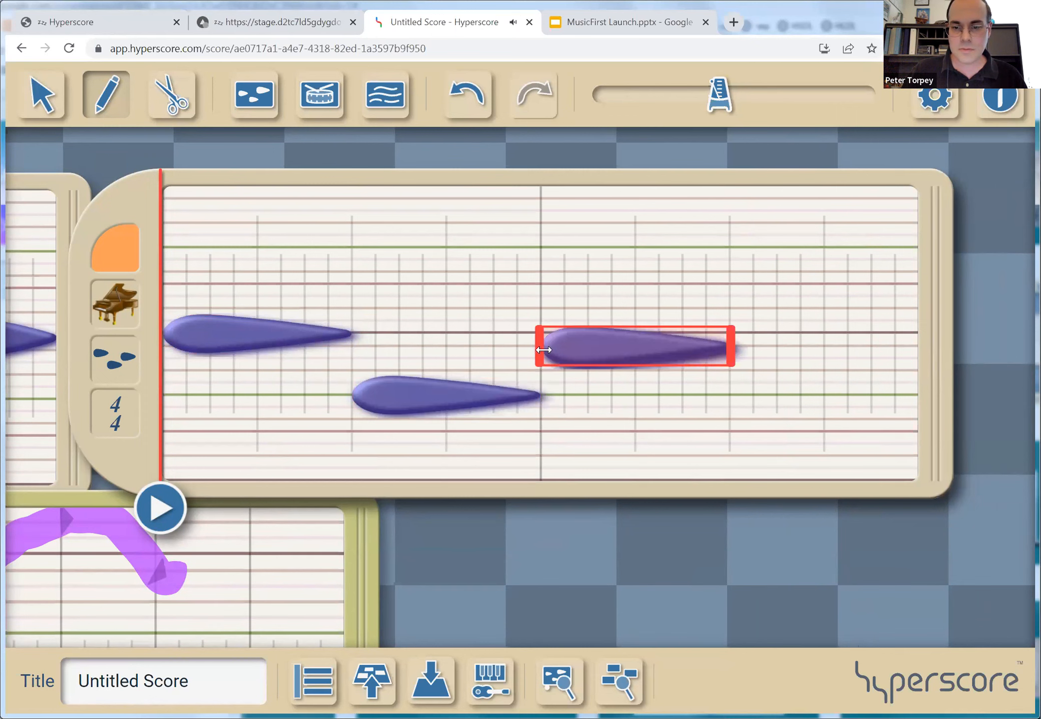
pyautogui.click(734, 370)
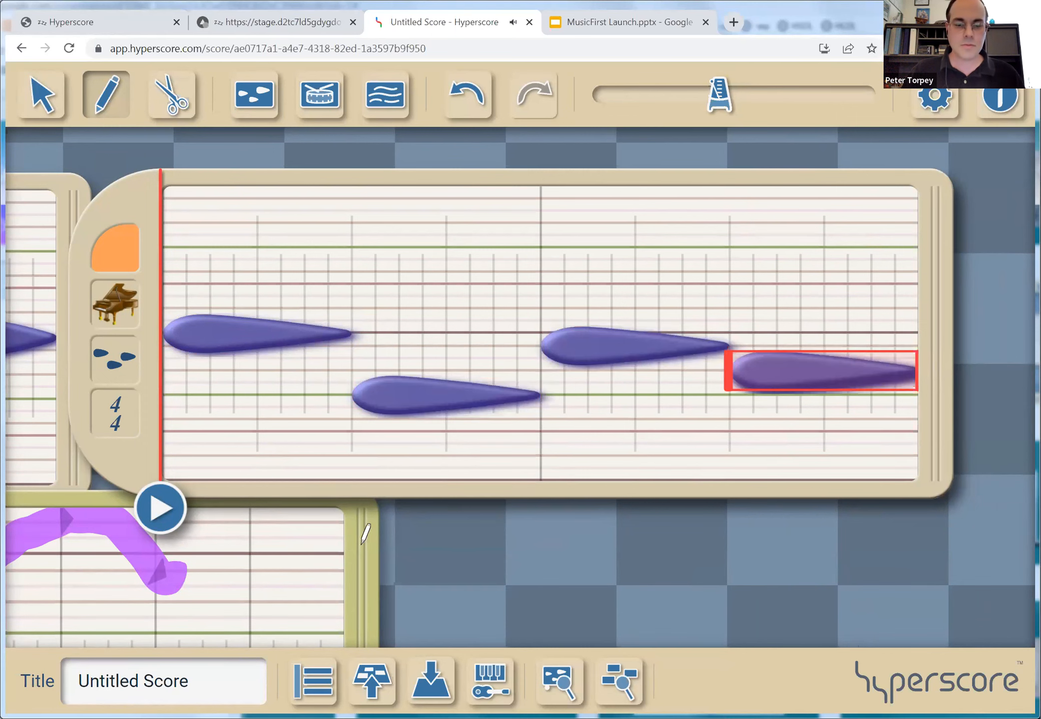
# - Draw a straight orange line near the lower edge of the sketch window across almost seven measures
pyautogui.moveTo(474, 552); pyautogui.dragTo(943, 227)
pyautogui.moveTo(867, 503)
pyautogui.mouseDown()
pyautogui.moveTo(906, 343)
pyautogui.moveTo(929, 406)
pyautogui.mouseUp()
pyautogui.moveTo(113, 518)
pyautogui.mouseDown()
pyautogui.moveTo(669, 481)
pyautogui.moveTo(756, 486)
pyautogui.mouseUp()
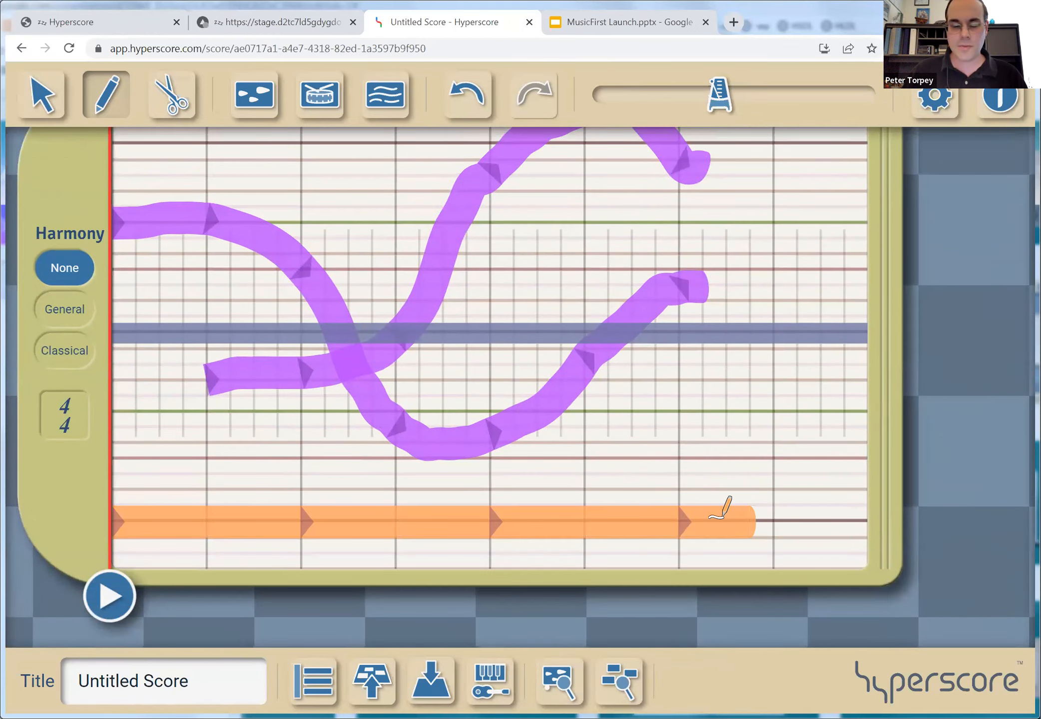
# - Select the rising purple curve in the sketch and set its instrument to clarinet
pyautogui.moveTo(206, 606)
pyautogui.mouseDown()
pyautogui.moveTo(270, 658)
pyautogui.moveTo(269, 643)
pyautogui.mouseUp()
pyautogui.rightClick(308, 367)
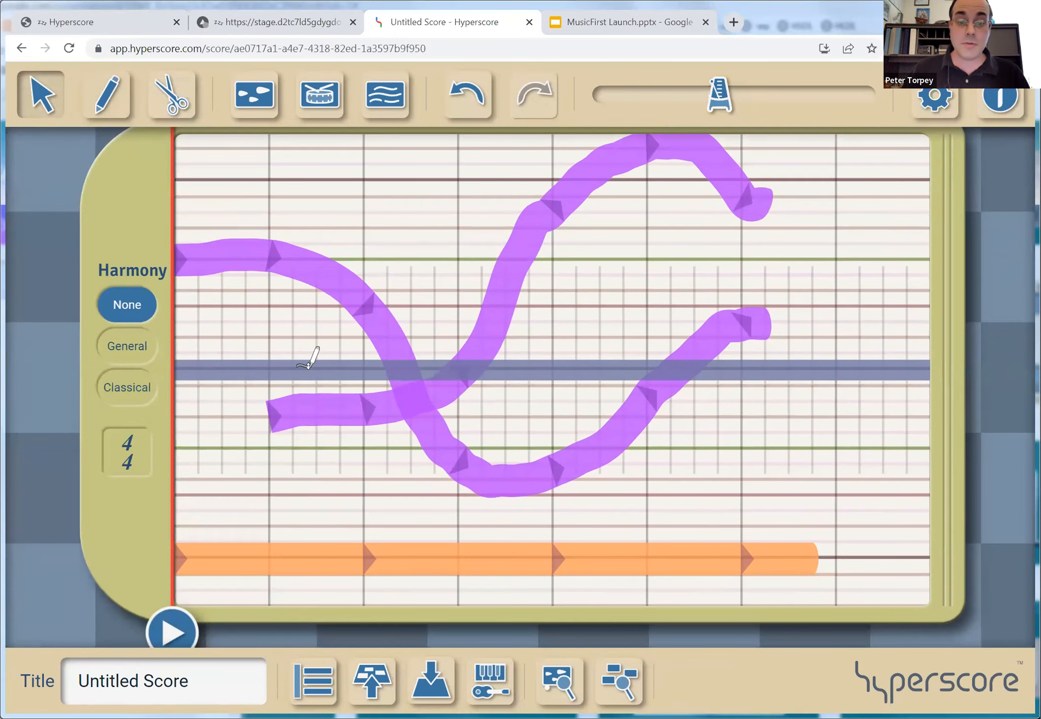
pyautogui.click(286, 296)
pyautogui.moveTo(48, 318); pyautogui.dragTo(43, 338)
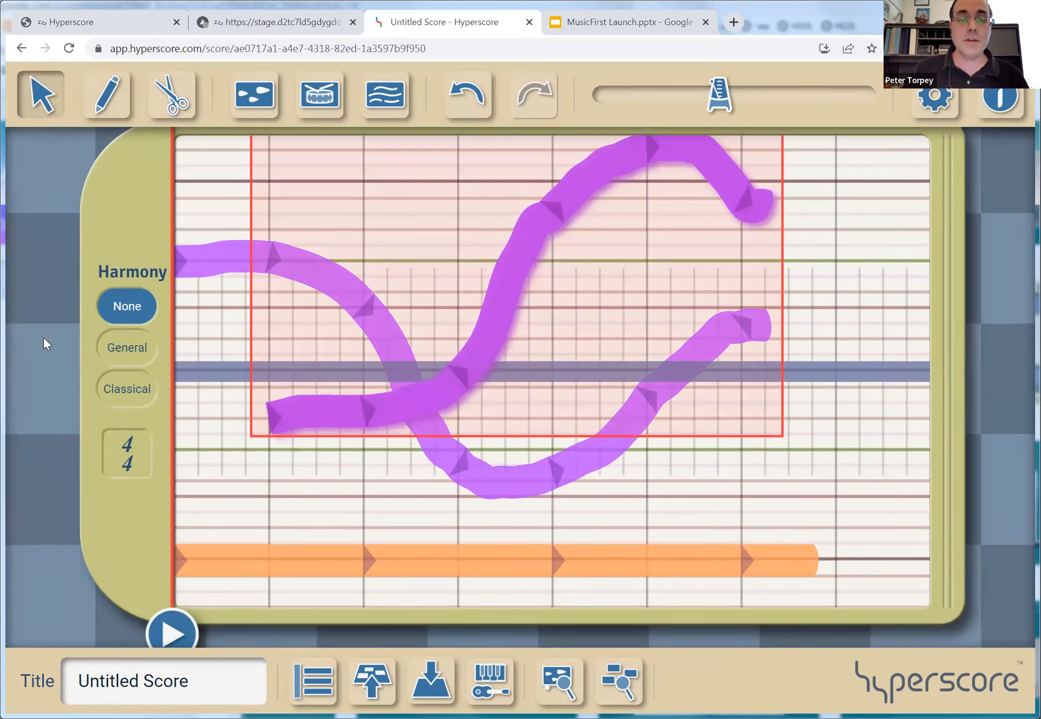
pyautogui.click(336, 201)
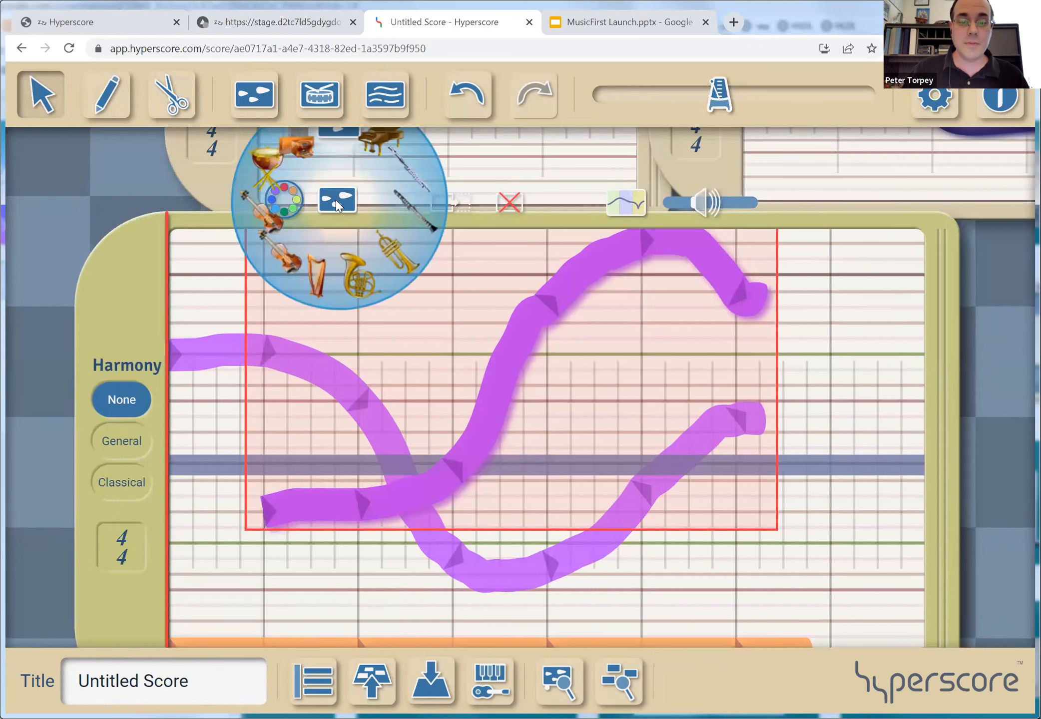
pyautogui.click(416, 212)
# - Select the dipping purple curve in the sketch and set its instrument to the bowed string instrument next to the harp
pyautogui.click(257, 347)
pyautogui.click(241, 313)
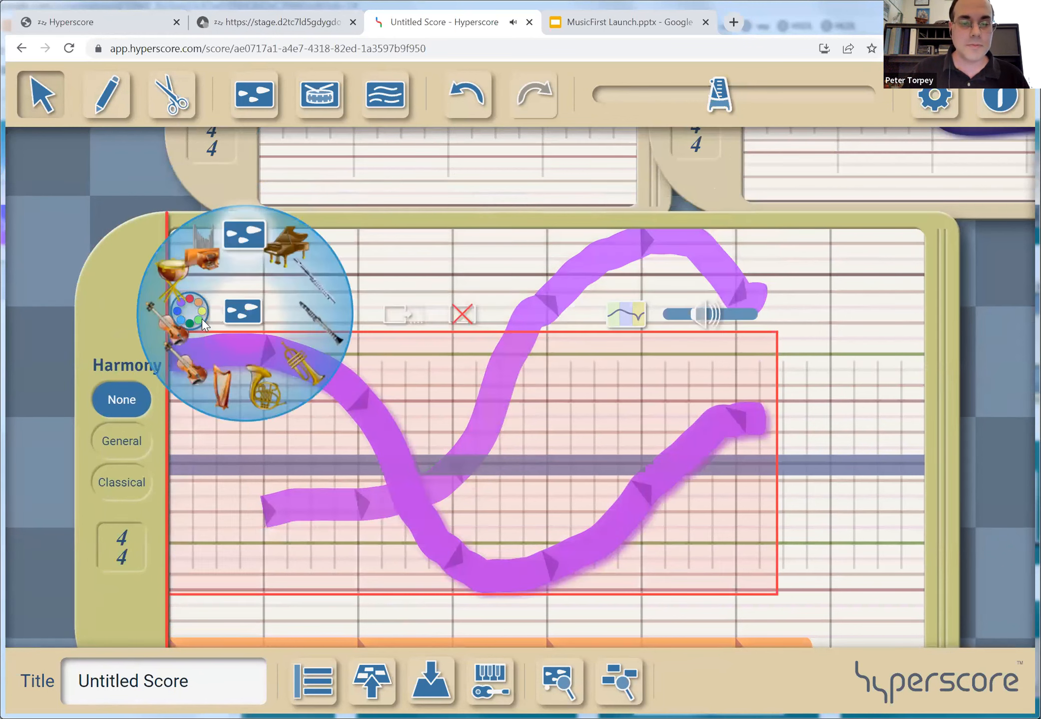
pyautogui.click(192, 364)
# - Set the orange line's instrument to the bowed string instrument next to the timpani, leaving the line deselected
pyautogui.moveTo(27, 540); pyautogui.dragTo(40, 468)
pyautogui.click(224, 592)
pyautogui.click(270, 539)
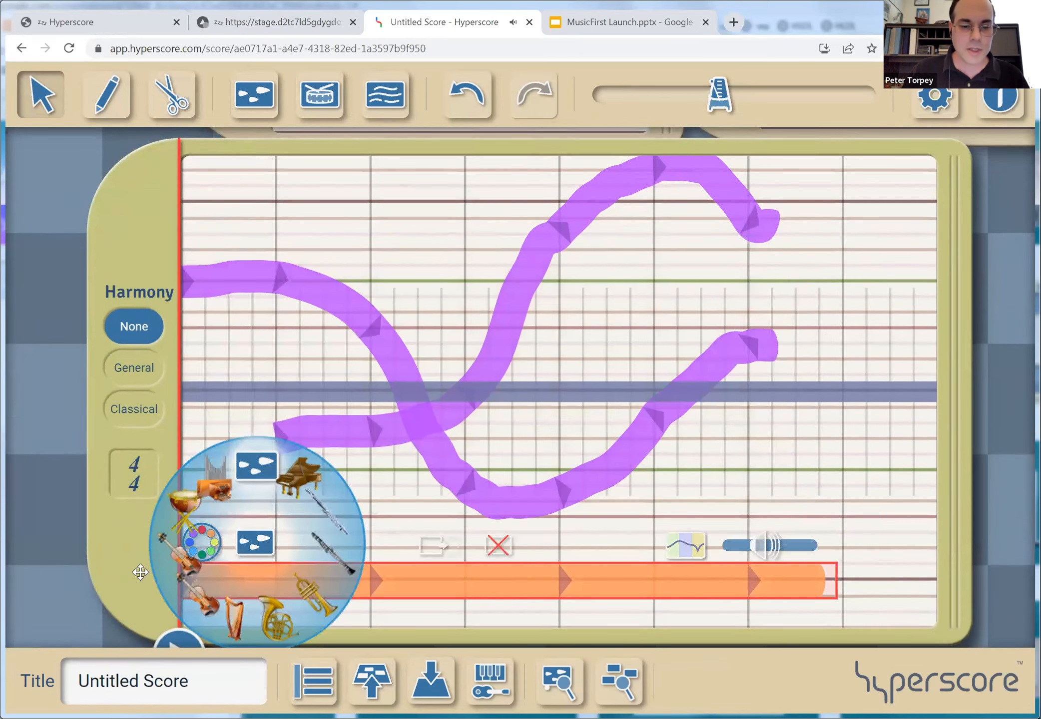
pyautogui.click(181, 566)
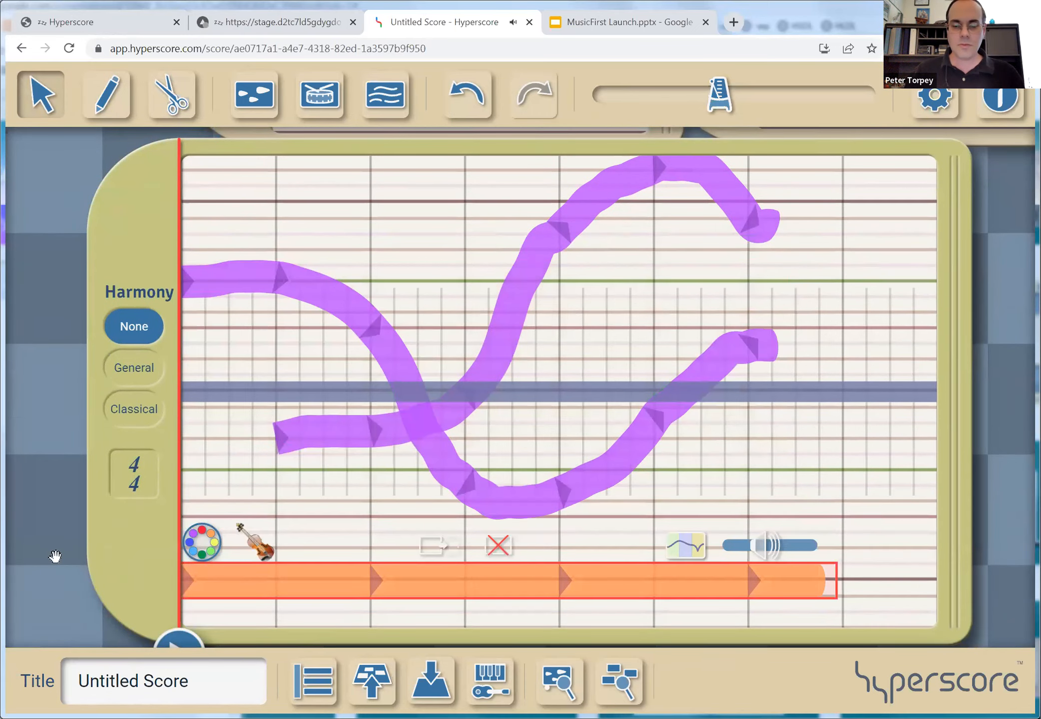
pyautogui.click(303, 493)
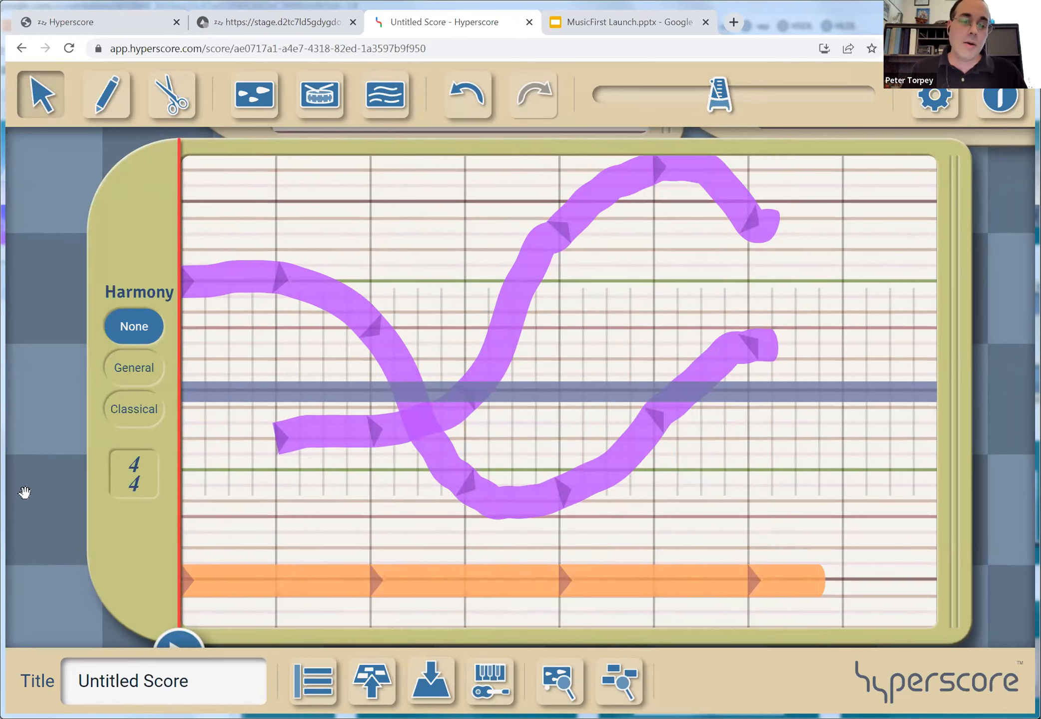
# - Switch the sketch window's harmony mode to Classical and play the sketch back
pyautogui.scroll(-2, 25, 493)
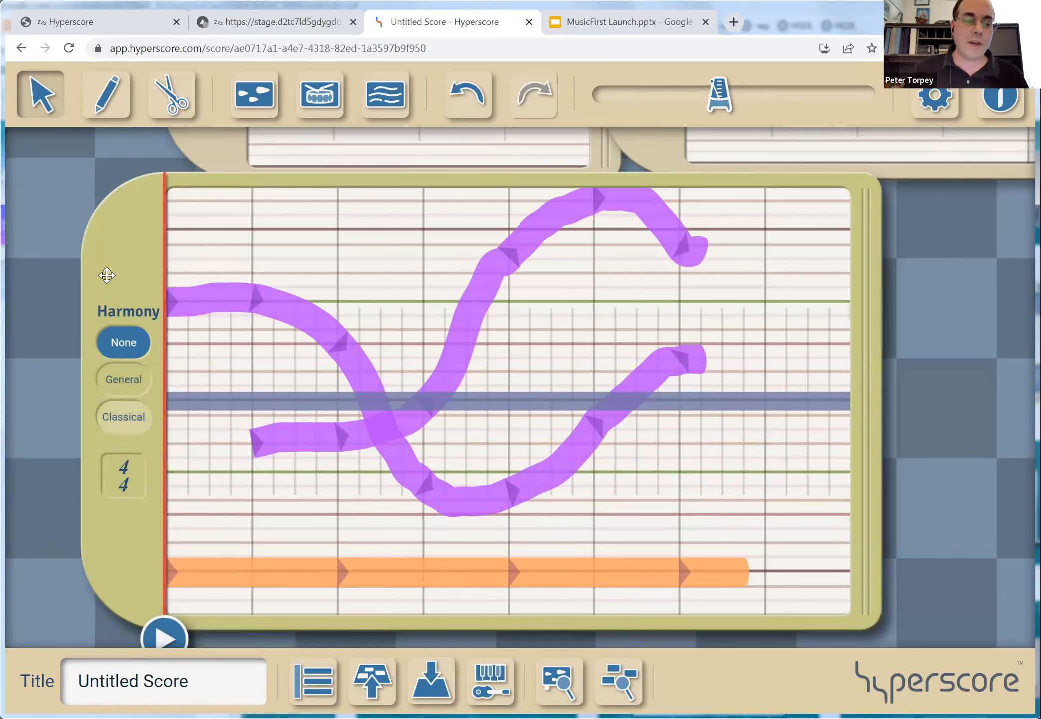
pyautogui.click(120, 425)
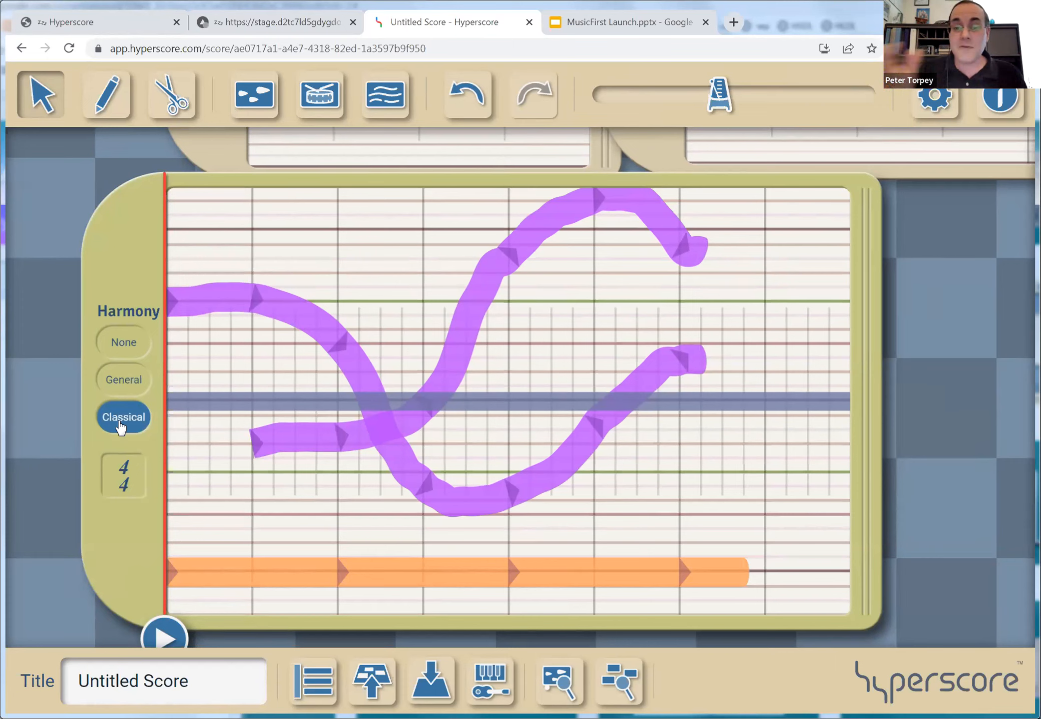
pyautogui.press('space')
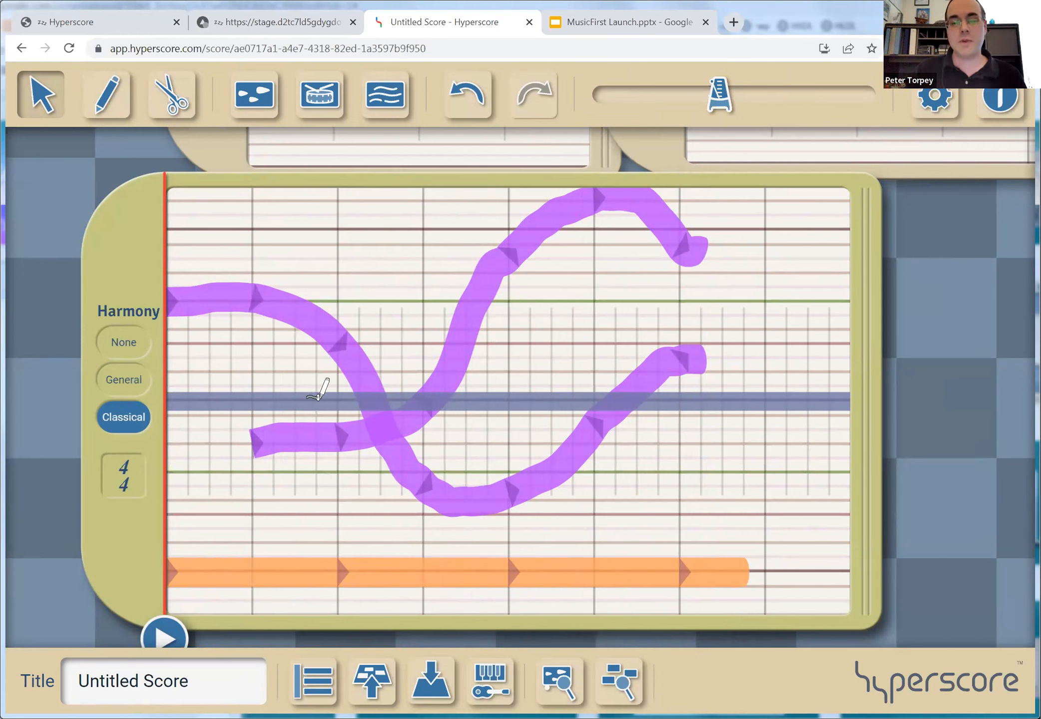
# - Bend the harmony line upward across measures two to four, add a sharp dip late in measure five, and play the sketch
pyautogui.moveTo(267, 401); pyautogui.dragTo(426, 352)
pyautogui.moveTo(228, 400); pyautogui.dragTo(248, 396)
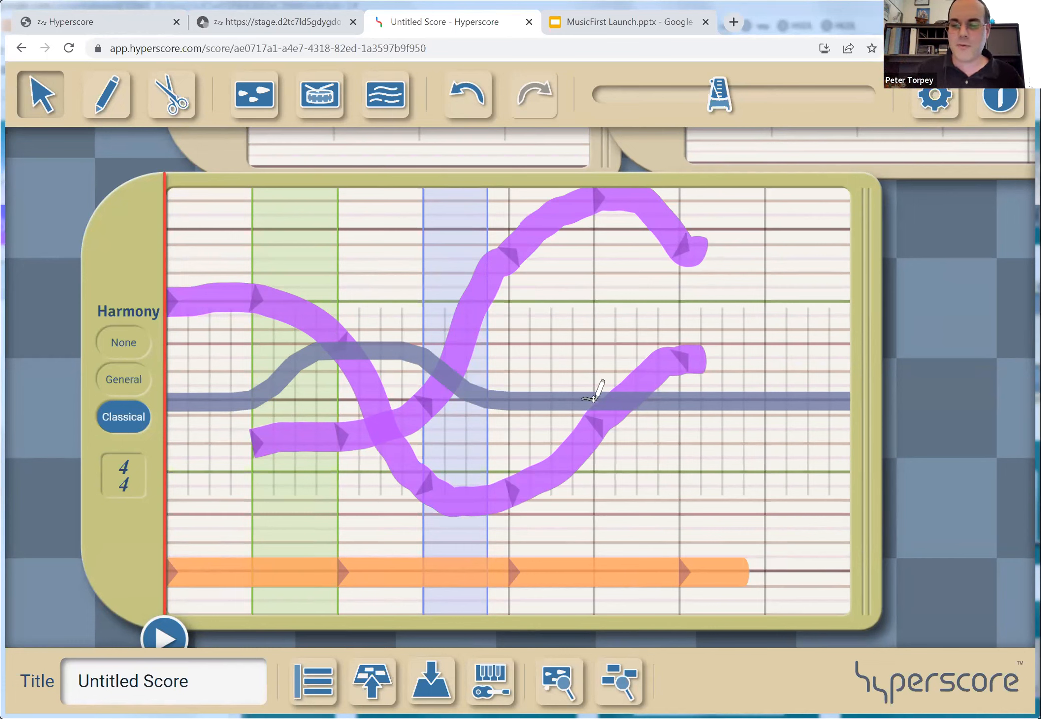
pyautogui.moveTo(593, 457); pyautogui.dragTo(598, 491)
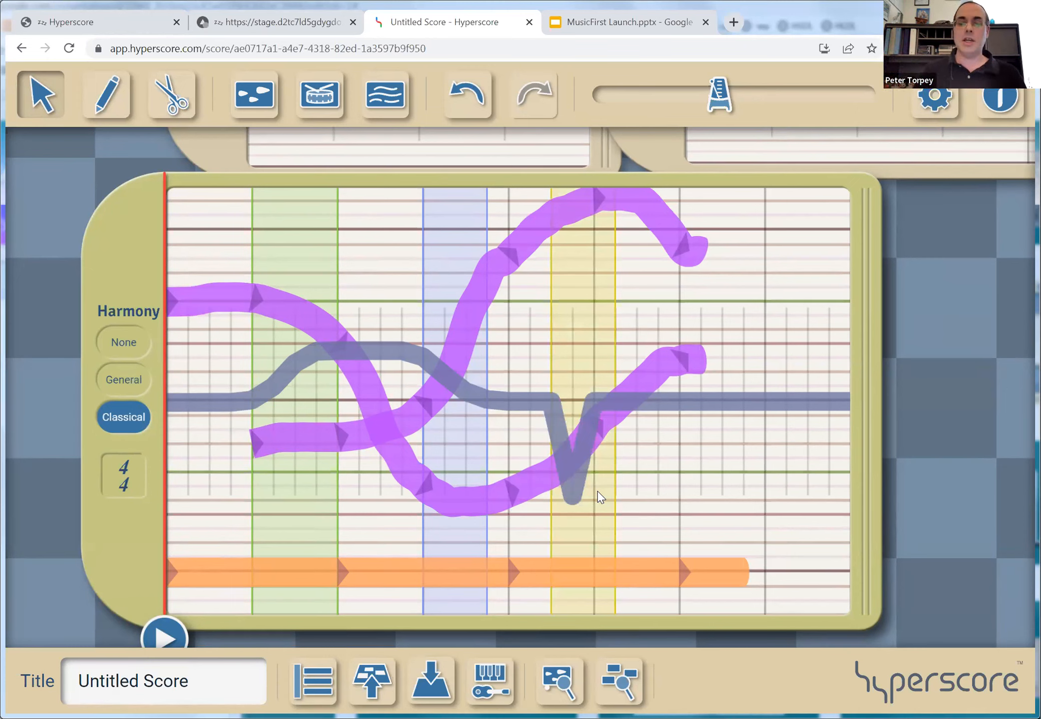
pyautogui.press('space')
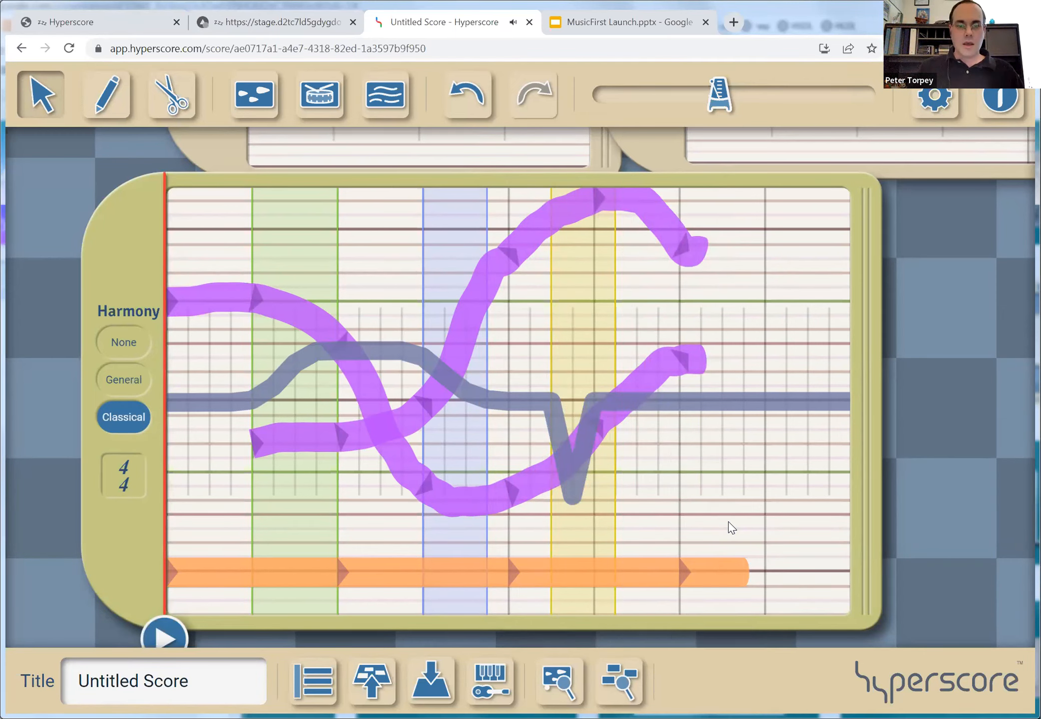
# - Create a percussion window in the empty space beside the sketch window, clear of its harmony curves
pyautogui.moveTo(63, 242); pyautogui.dragTo(347, 211)
pyautogui.click(322, 102)
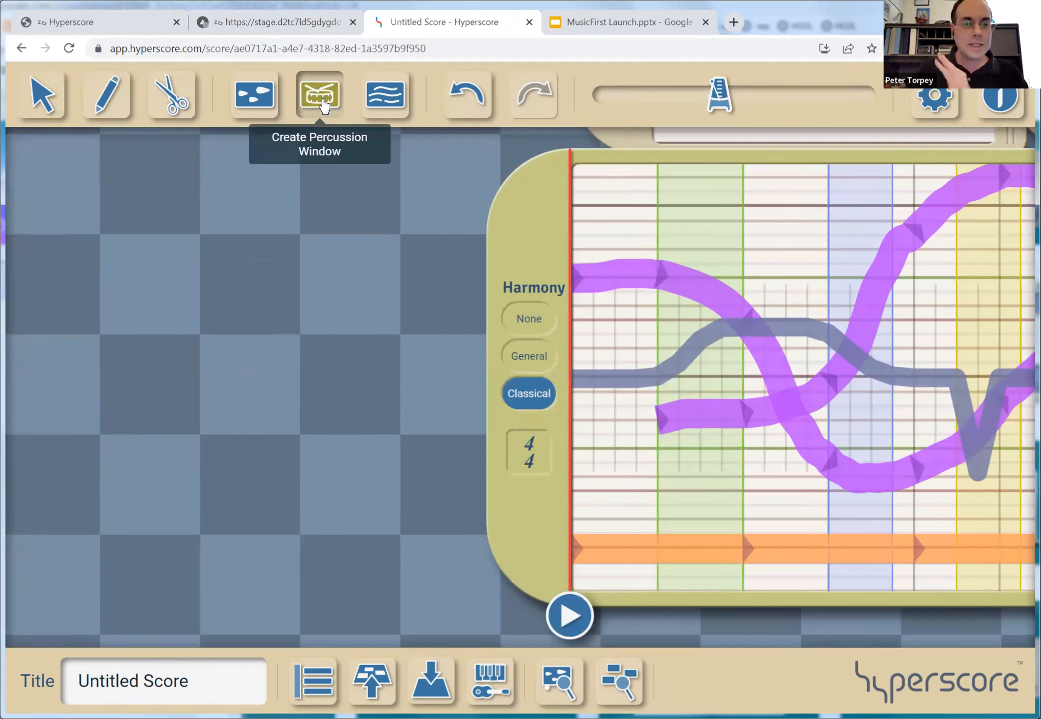
pyautogui.click(93, 242)
pyautogui.moveTo(94, 245); pyautogui.dragTo(67, 243)
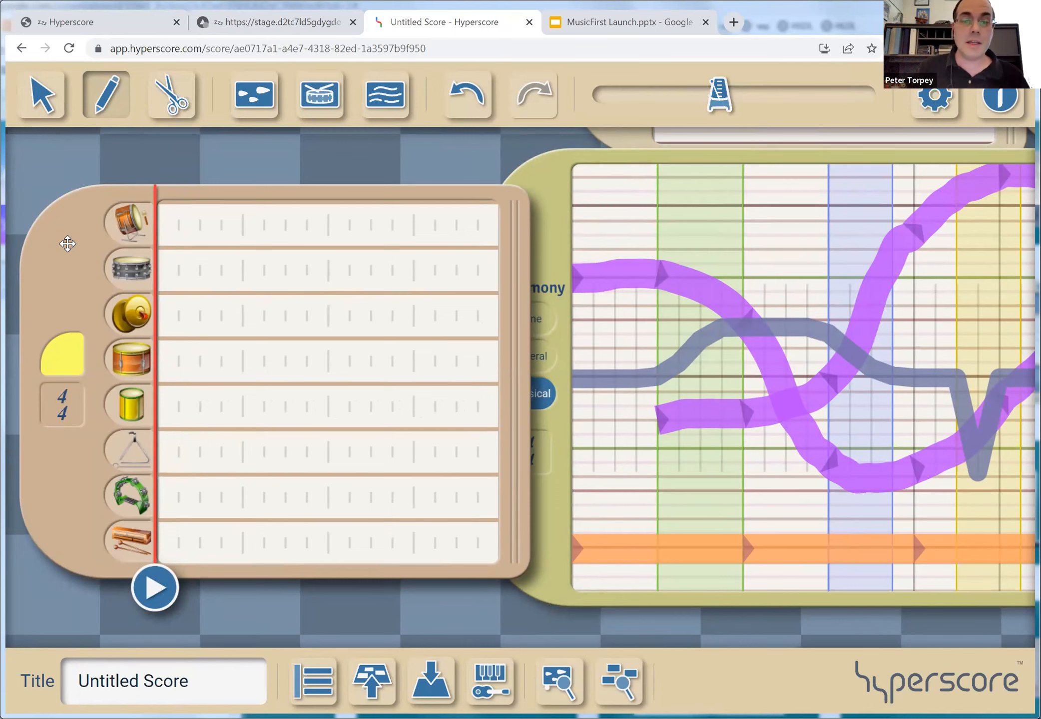
# - Add one-beat bass drum, snare and yellow-drum hits on beats one, two and four, and three respectively, plus a half-beat tom hit ending beat two
pyautogui.click(160, 225)
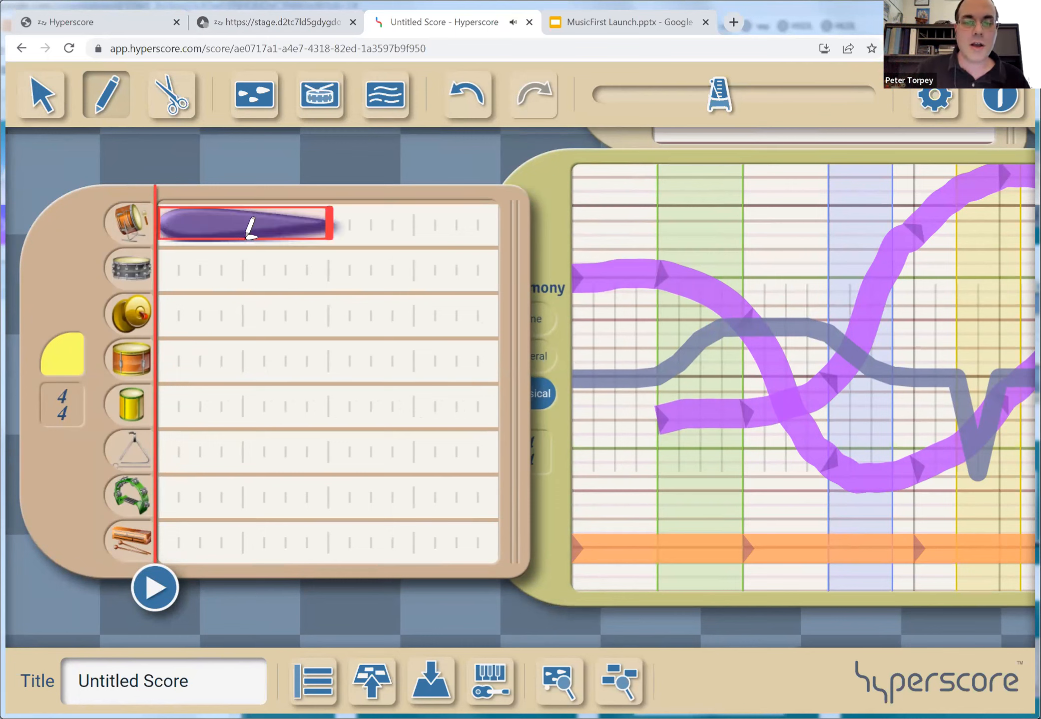
pyautogui.moveTo(327, 225); pyautogui.dragTo(251, 237)
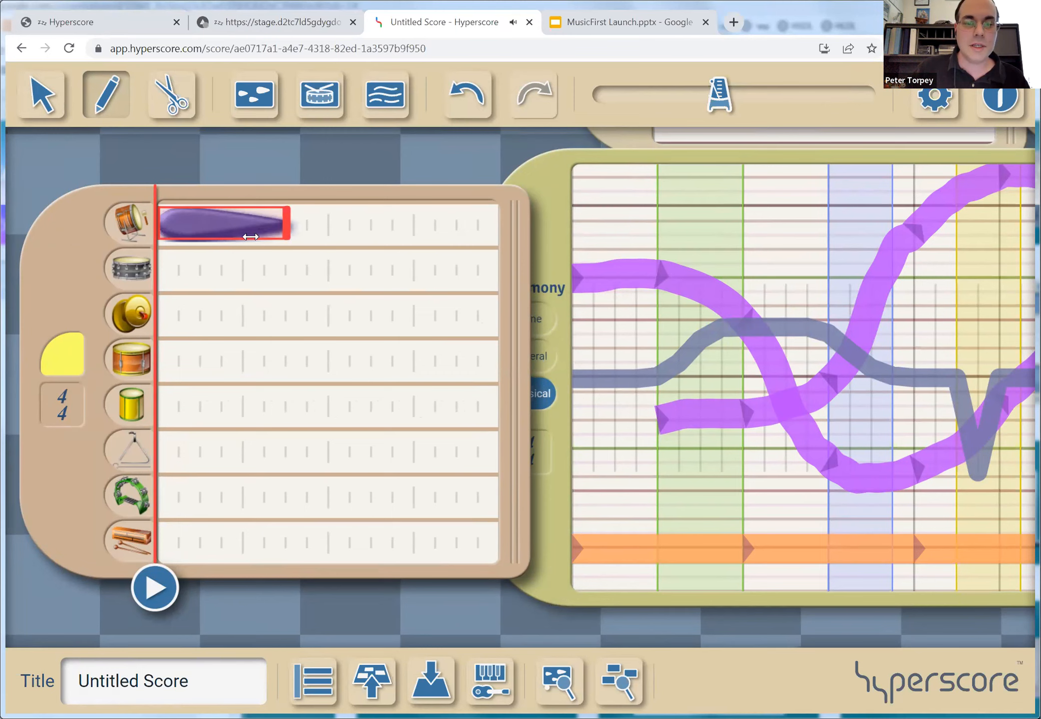
pyautogui.click(250, 270)
pyautogui.click(412, 278)
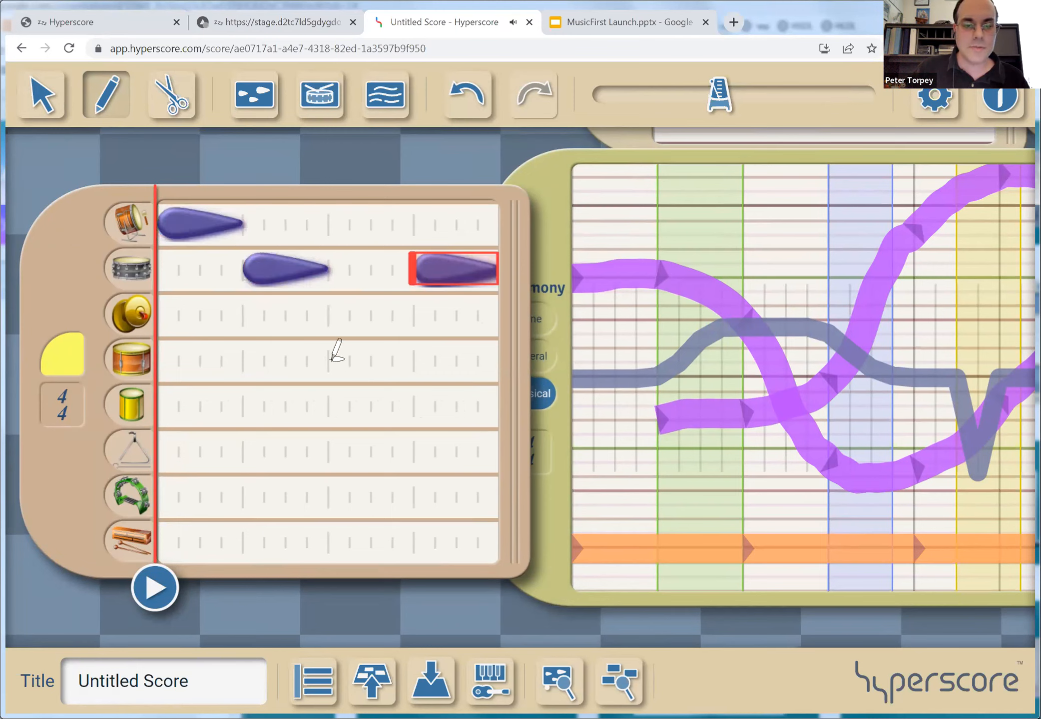
pyautogui.click(326, 405)
pyautogui.click(284, 358)
pyautogui.moveTo(375, 357); pyautogui.dragTo(330, 361)
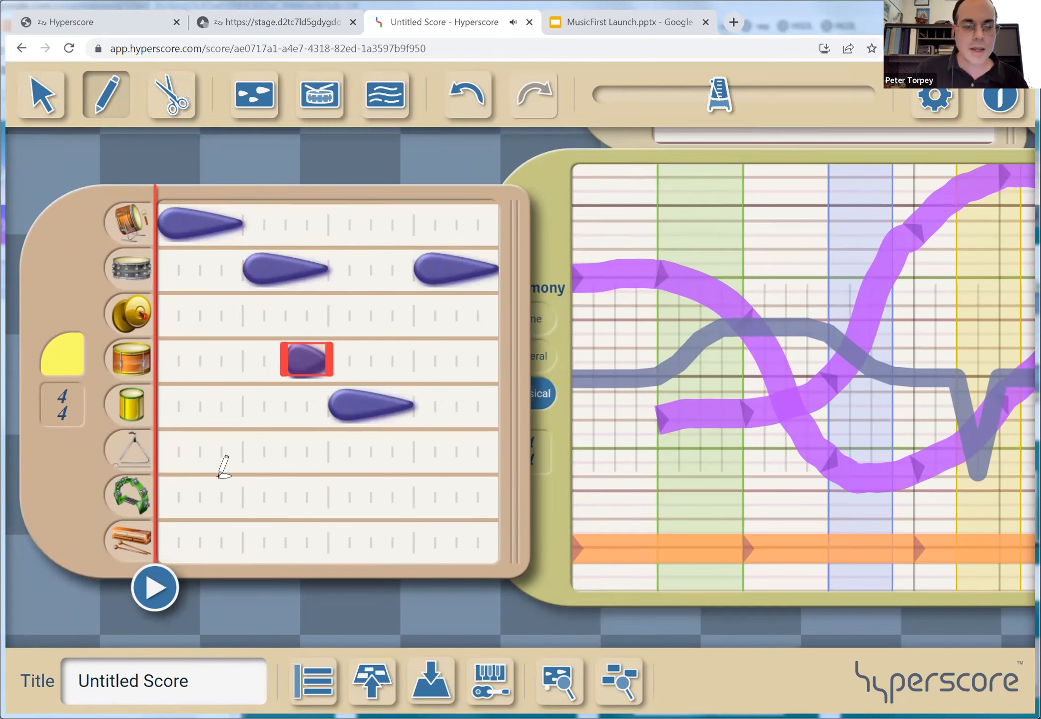
# - Add five half-beat tambourine hits and one claves hit on beat four, and play the percussion pattern
pyautogui.click(197, 495)
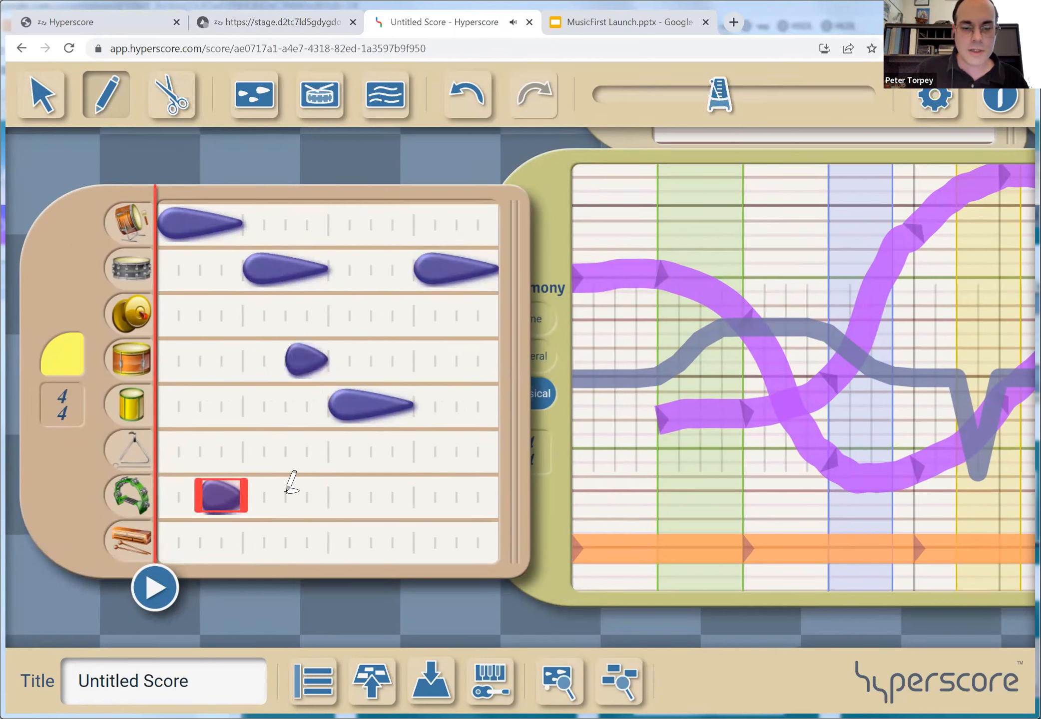
pyautogui.click(286, 495)
pyautogui.click(335, 494)
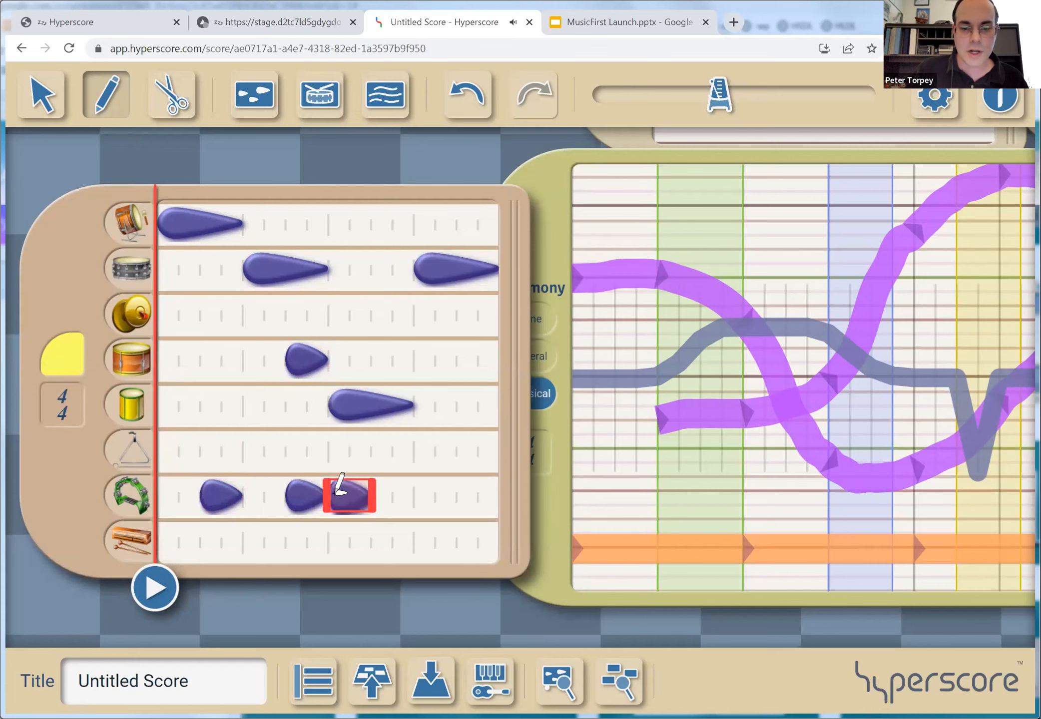
pyautogui.click(378, 493)
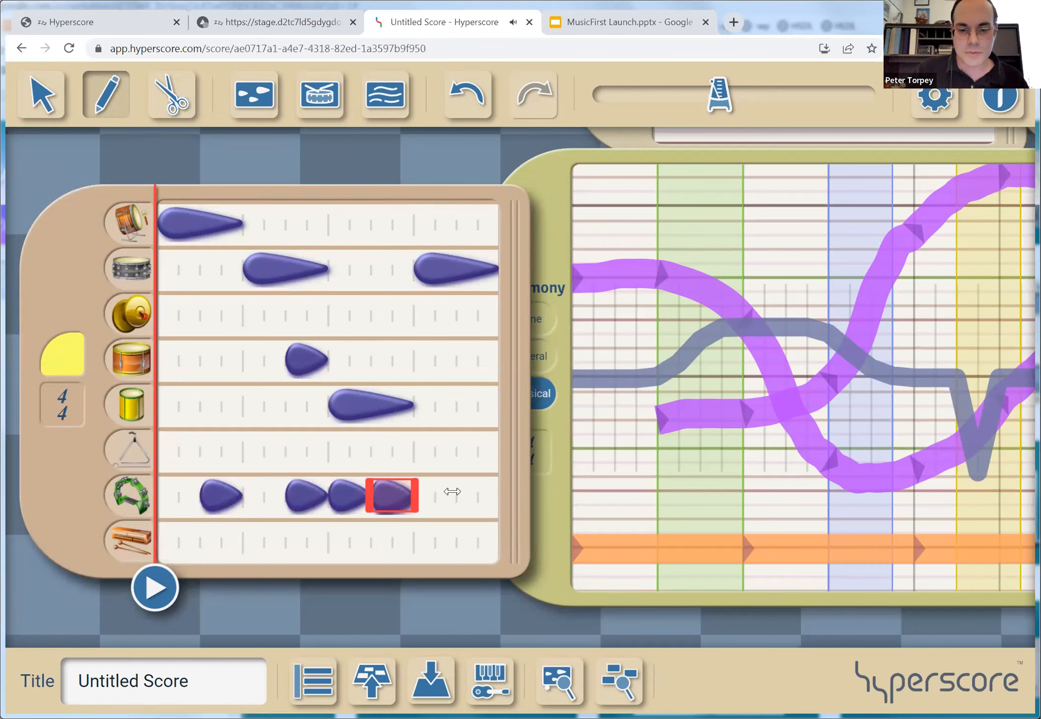
pyautogui.click(454, 493)
pyautogui.click(413, 541)
pyautogui.press('space')
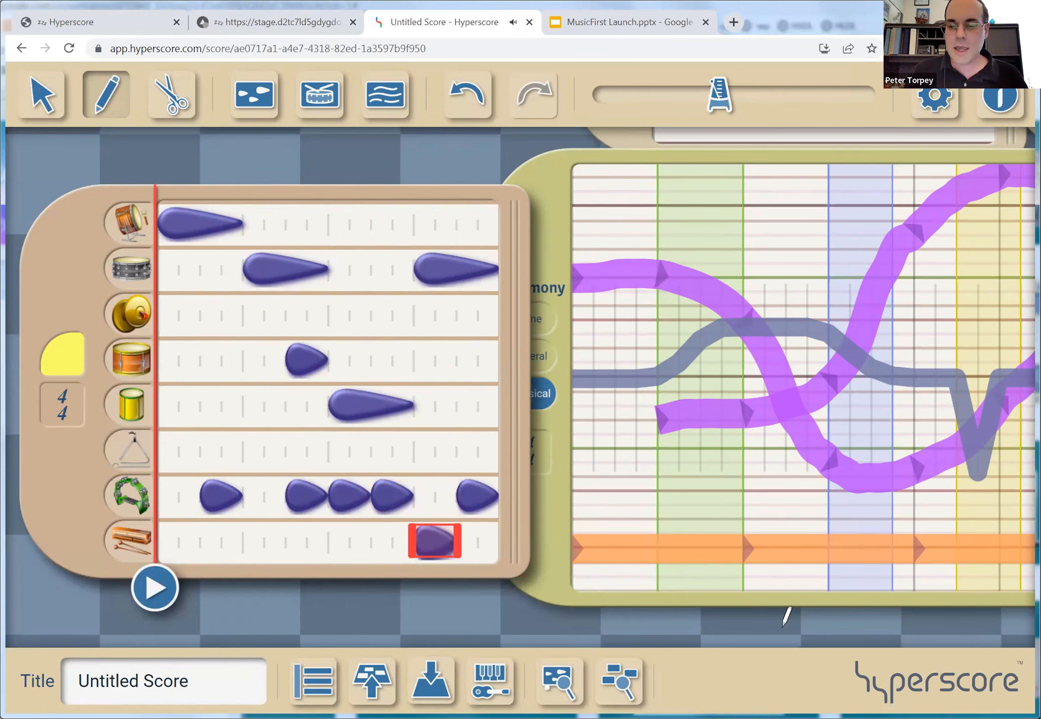
# - Draw two yellow percussion lines above the orange line, over measures one to three and five to nearly seven, and play the sketch
pyautogui.moveTo(800, 625); pyautogui.dragTo(377, 611)
pyautogui.moveTo(151, 477); pyautogui.dragTo(408, 477)
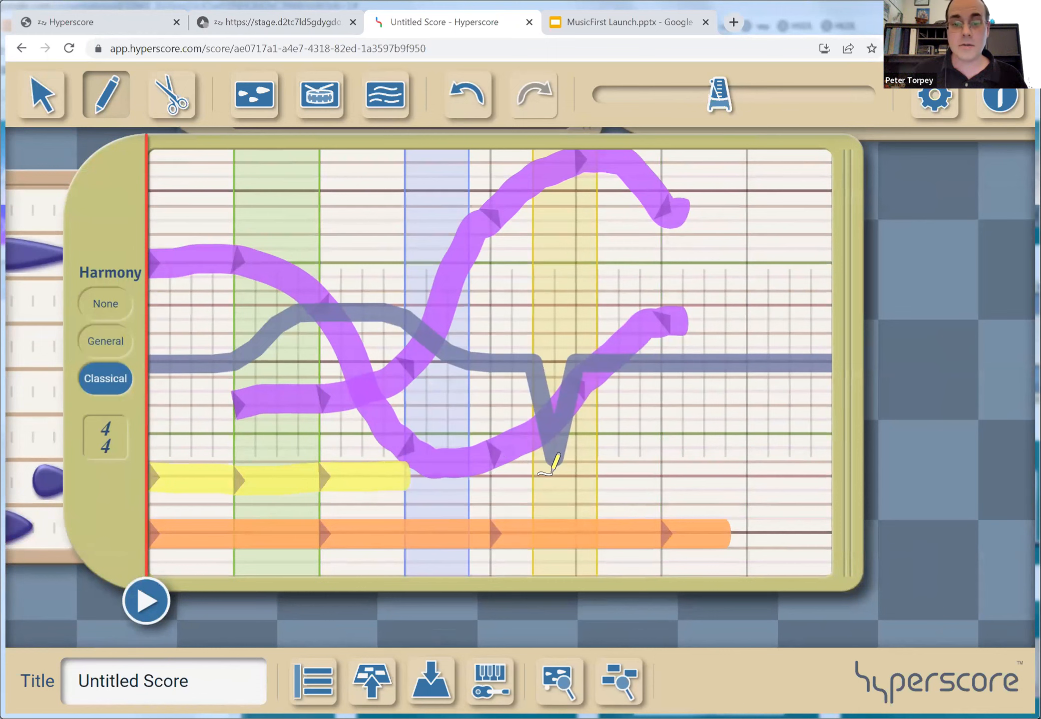
pyautogui.moveTo(489, 478); pyautogui.dragTo(730, 480)
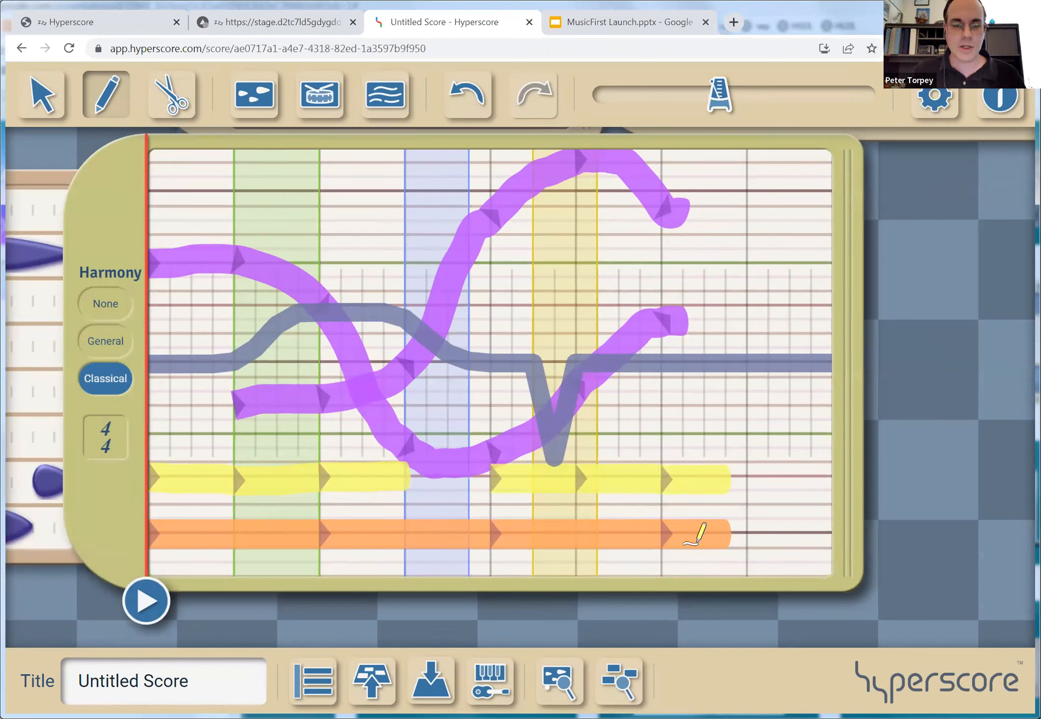
pyautogui.moveTo(915, 341); pyautogui.dragTo(914, 335)
pyautogui.press('space')
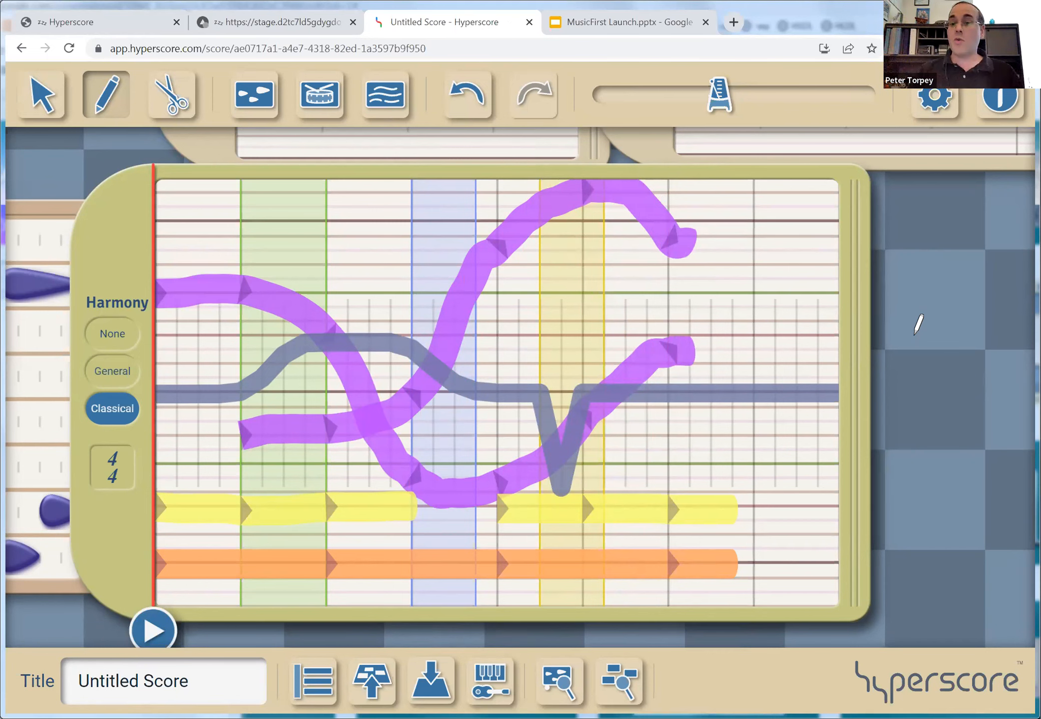
# - Title the score "Welcome to Hyperscore" and return to the list of scores
pyautogui.scroll(-5, 838, 432)
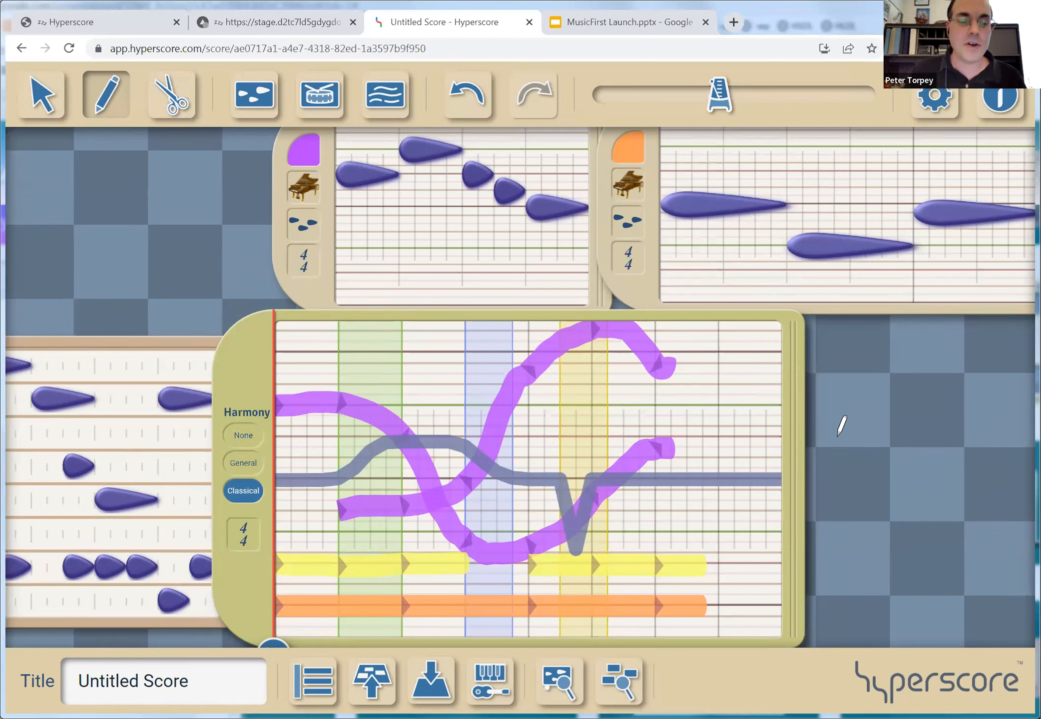
pyautogui.click(208, 689)
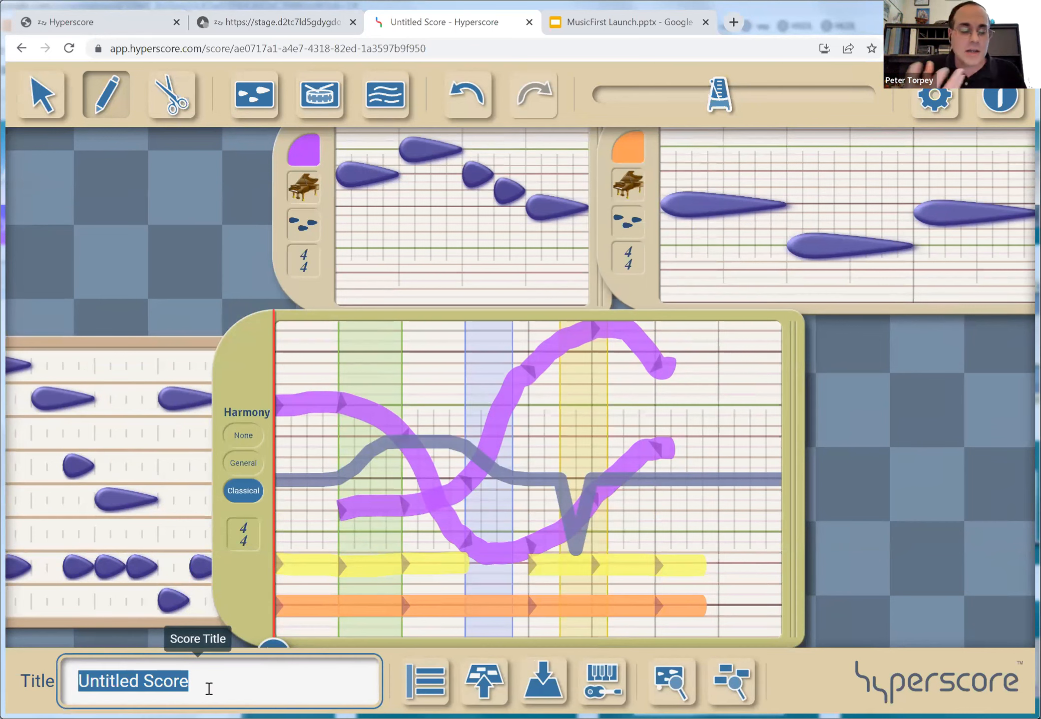
pyautogui.write('Welc')
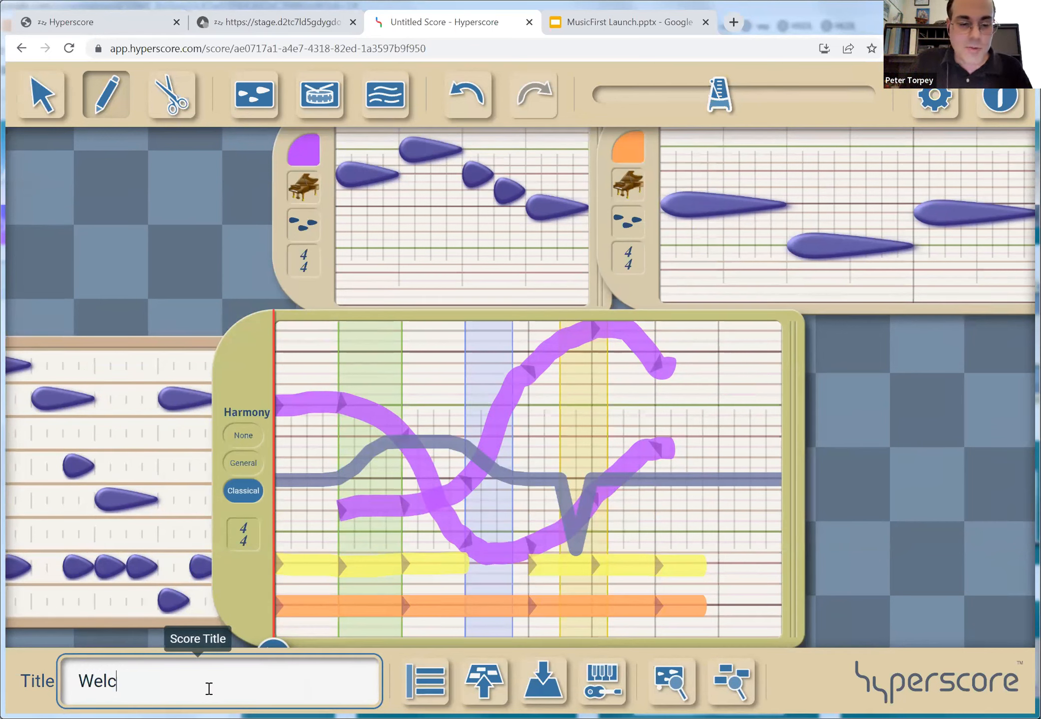
pyautogui.write('ome to')
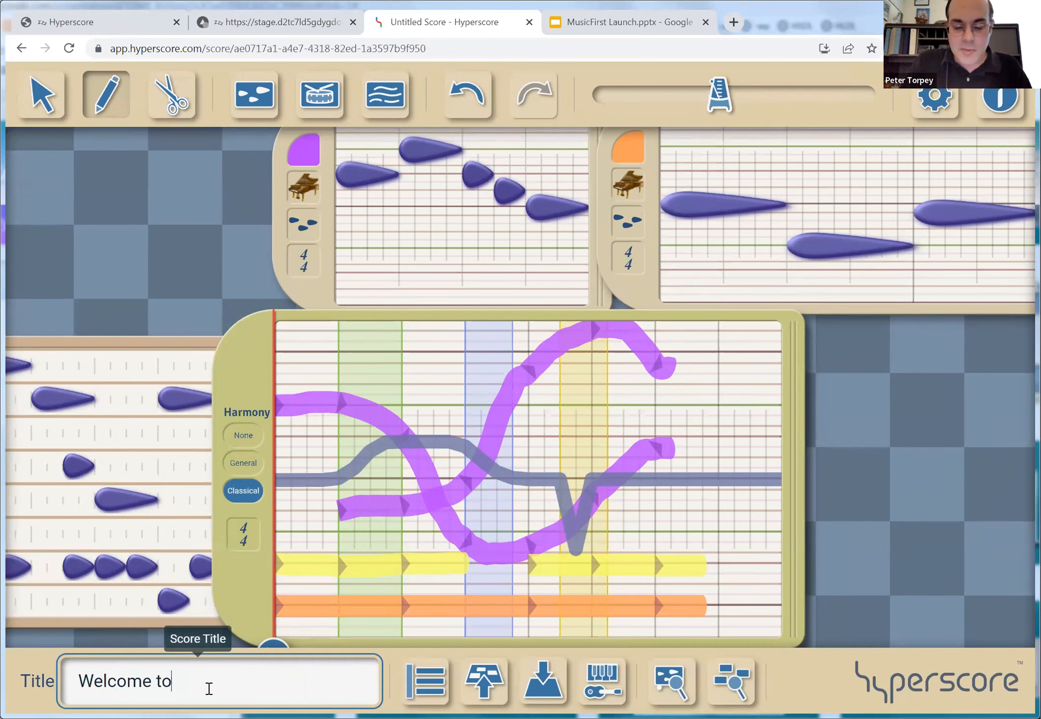
pyautogui.write(' Hyperscore')
pyautogui.press('Return')
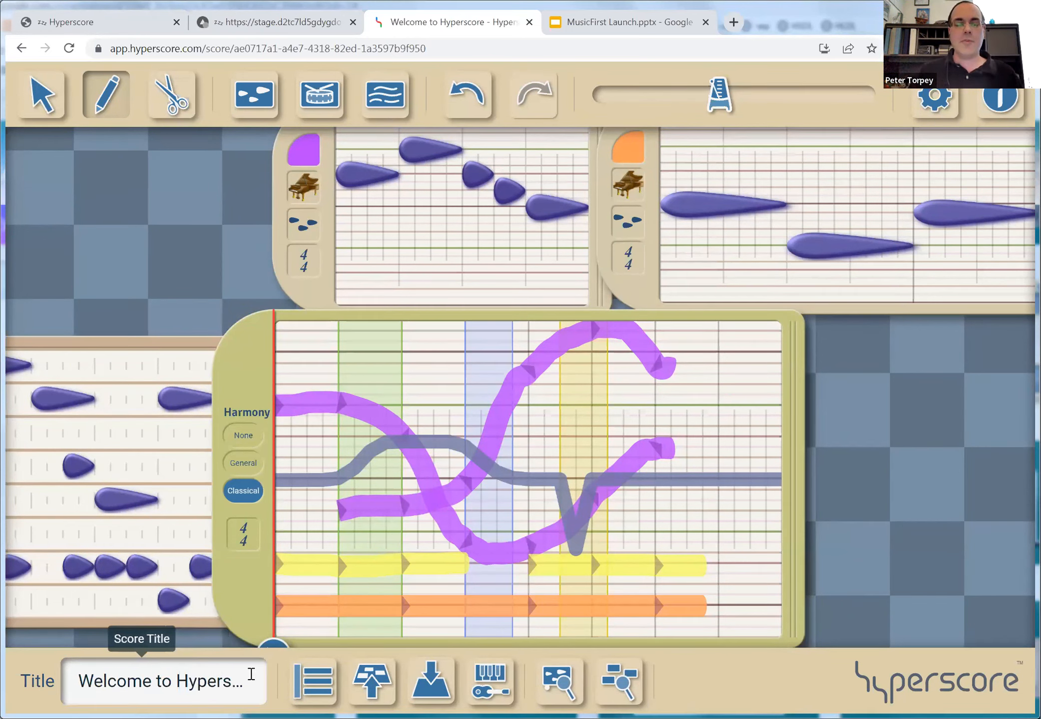
pyautogui.click(297, 674)
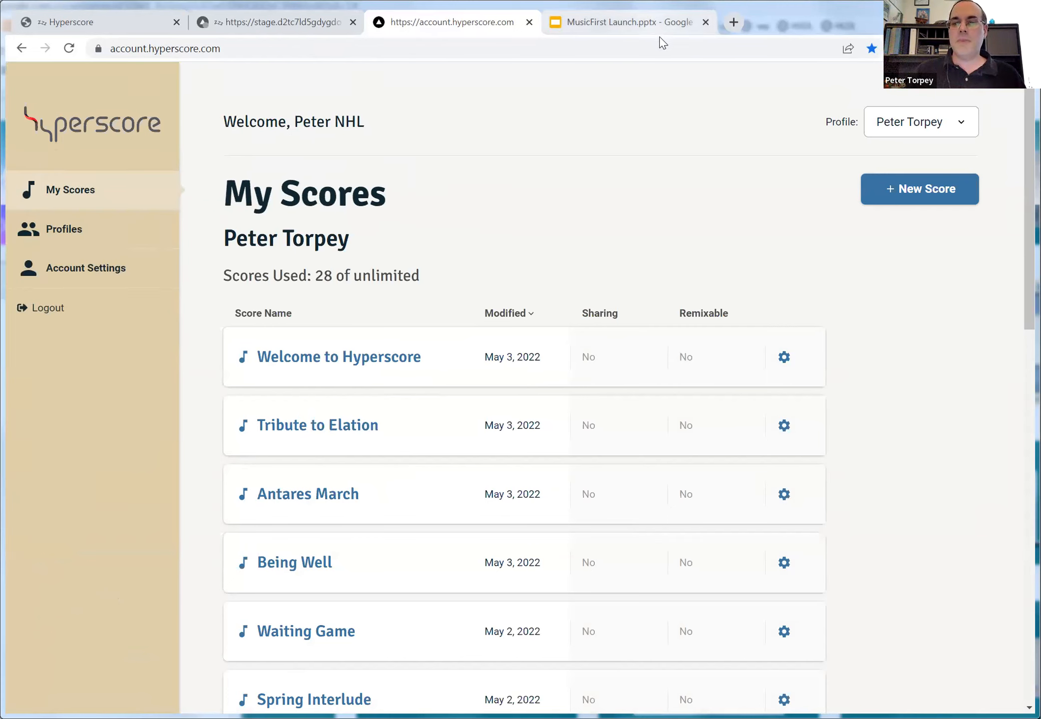
# - Switch to the MusicFirst Launch presentation in Google Slides and advance past the demo video to the Dashboards slide
pyautogui.click(621, 22)
pyautogui.click(539, 309)
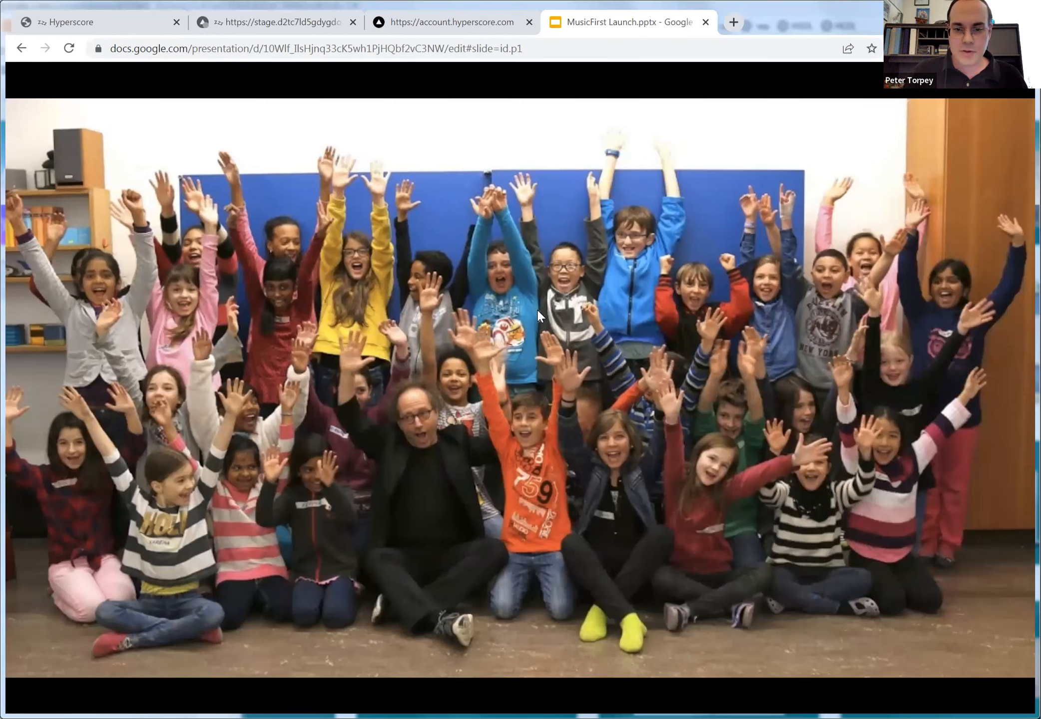
pyautogui.click(538, 309)
pyautogui.click(538, 309)
pyautogui.click(538, 309)
pyautogui.click(538, 309)
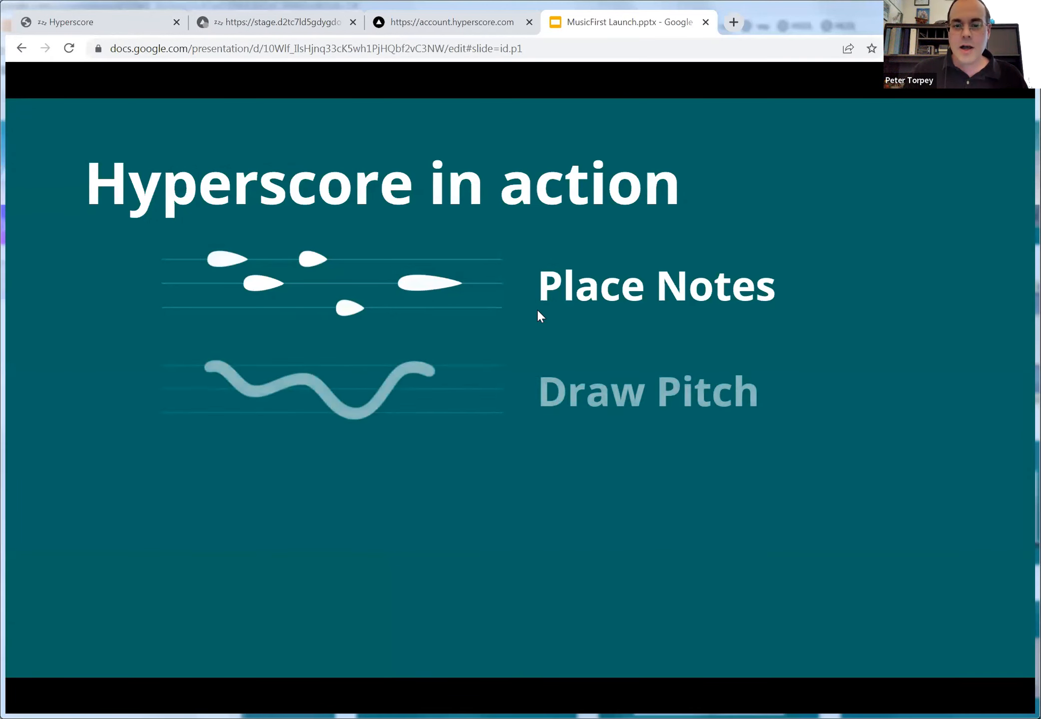
pyautogui.click(538, 309)
pyautogui.click(538, 311)
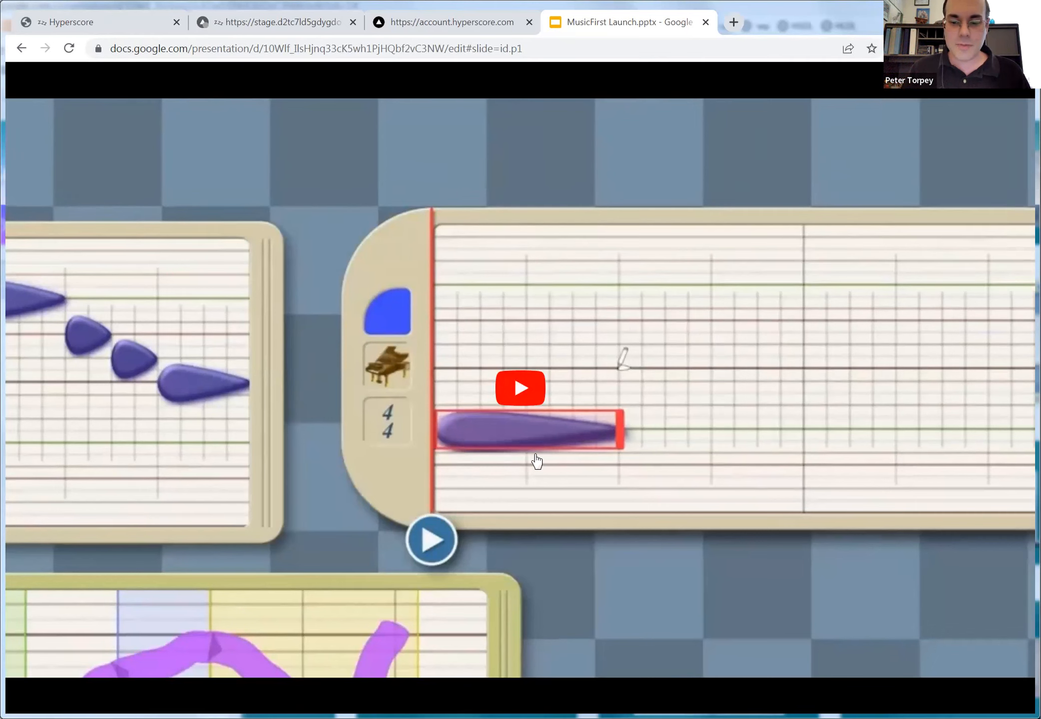
pyautogui.click(592, 508)
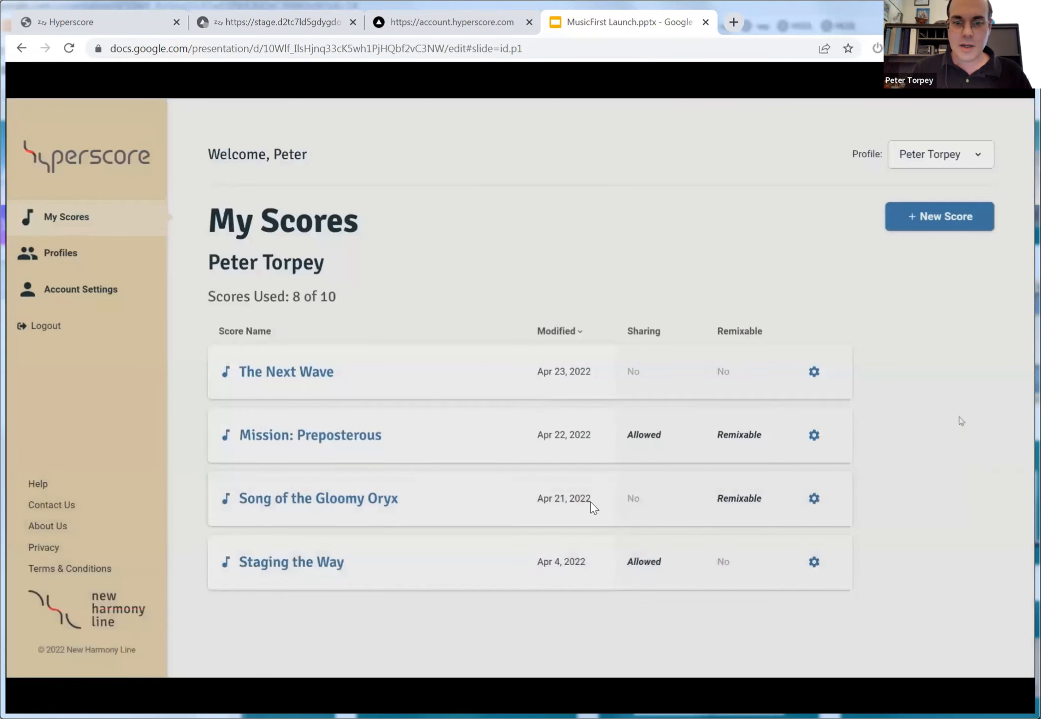
pyautogui.press('Right')
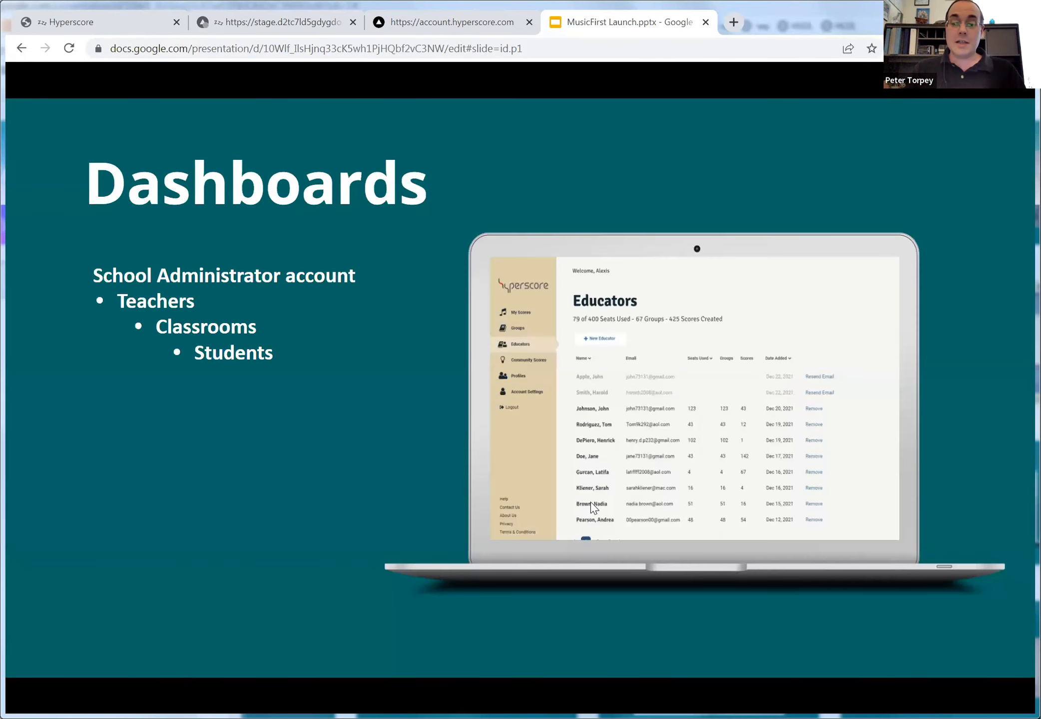